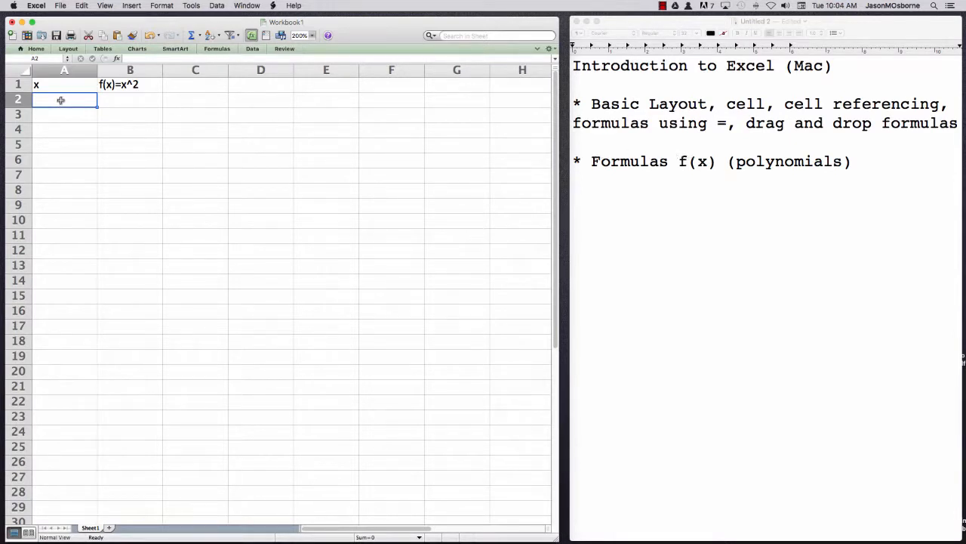
# - Enter -4 and -3 as the first x values in A2 and A3, and extend the series down to 4 in A10
pyautogui.write('-2')
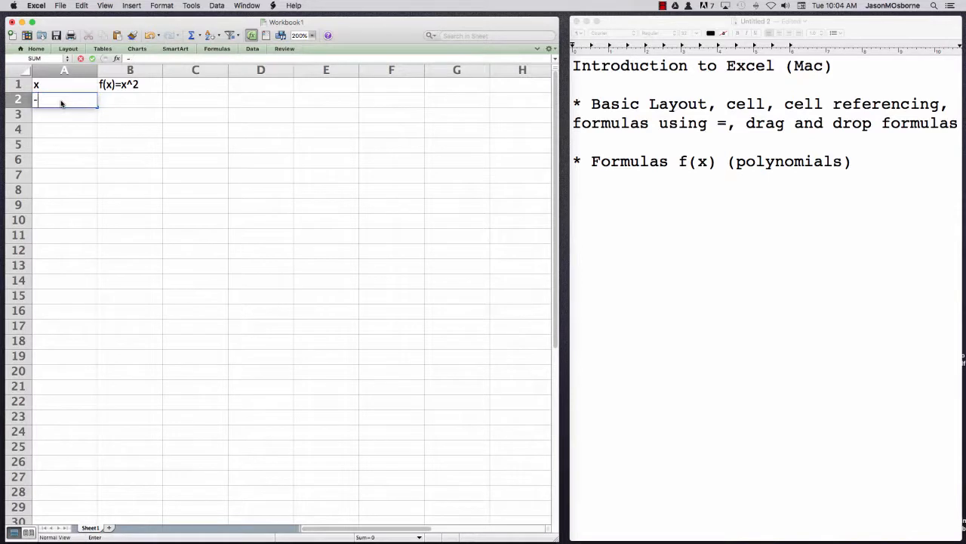
pyautogui.press('Return')
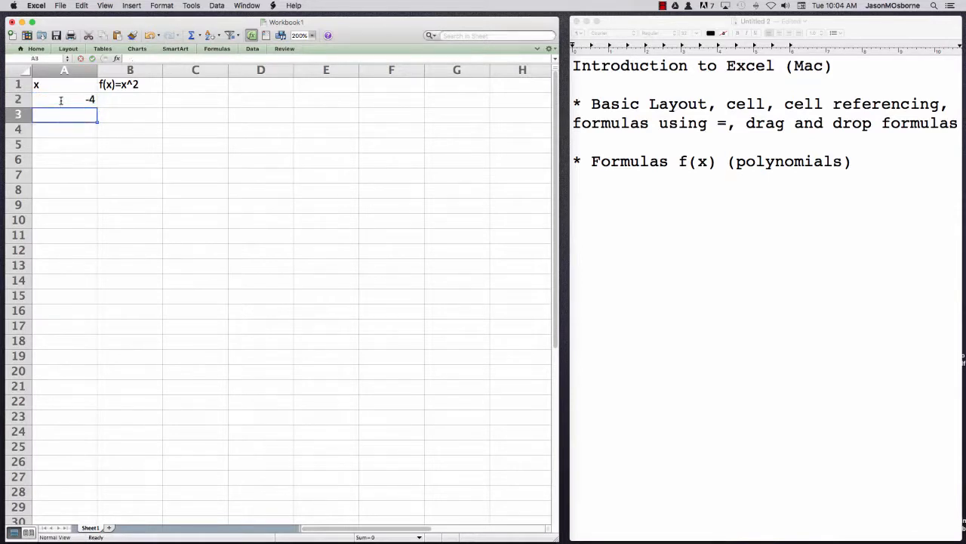
pyautogui.write('-3')
pyautogui.press('Return')
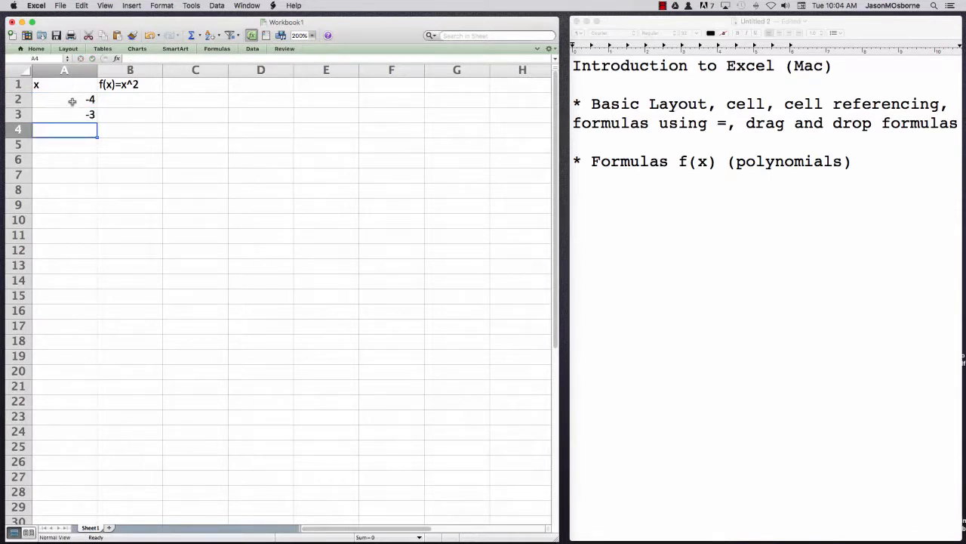
pyautogui.moveTo(72, 101); pyautogui.dragTo(86, 229)
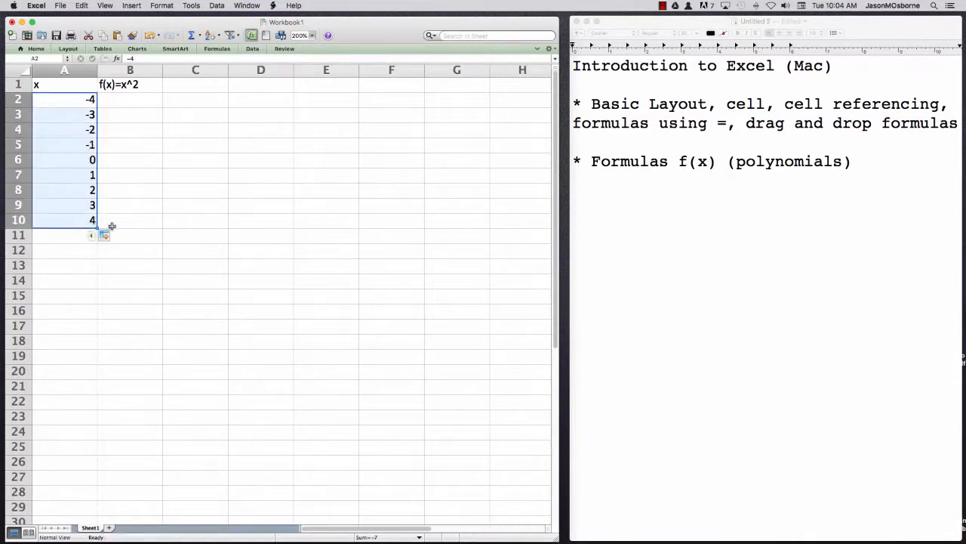
# - Enter the formula =A2^2 in B2 and fill it down the f(x) column to B10
pyautogui.click(139, 95)
pyautogui.write('=')
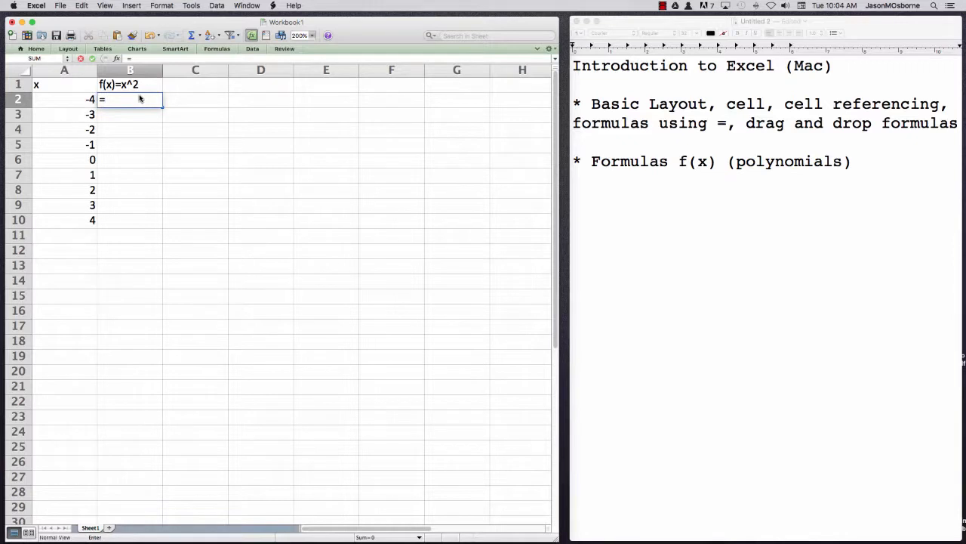
pyautogui.click(79, 99)
pyautogui.write('^2')
pyautogui.press('Return')
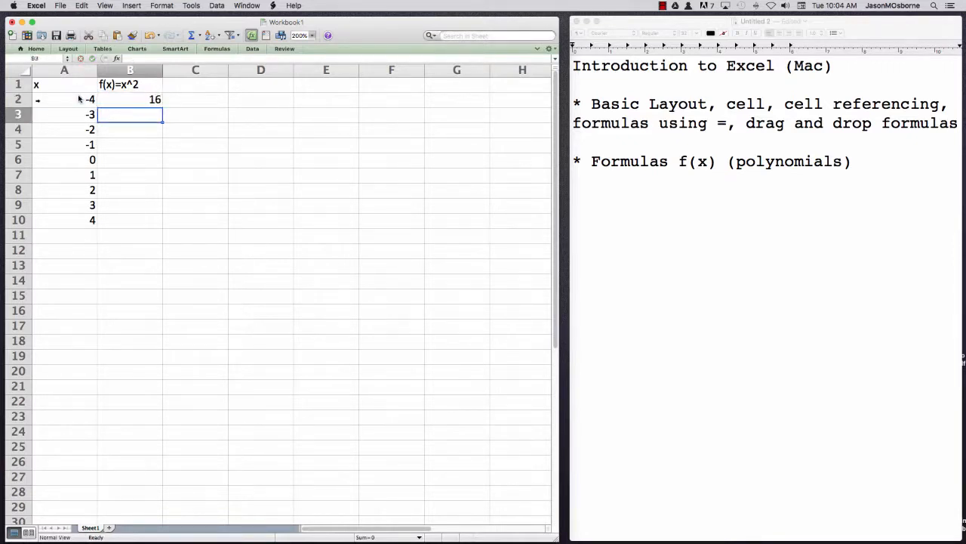
pyautogui.click(143, 100)
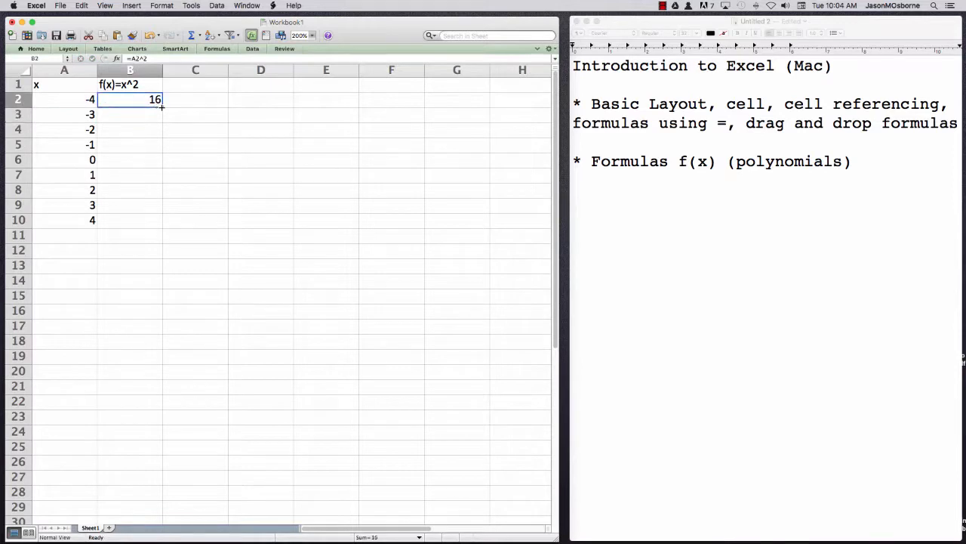
pyautogui.moveTo(161, 106); pyautogui.dragTo(145, 234)
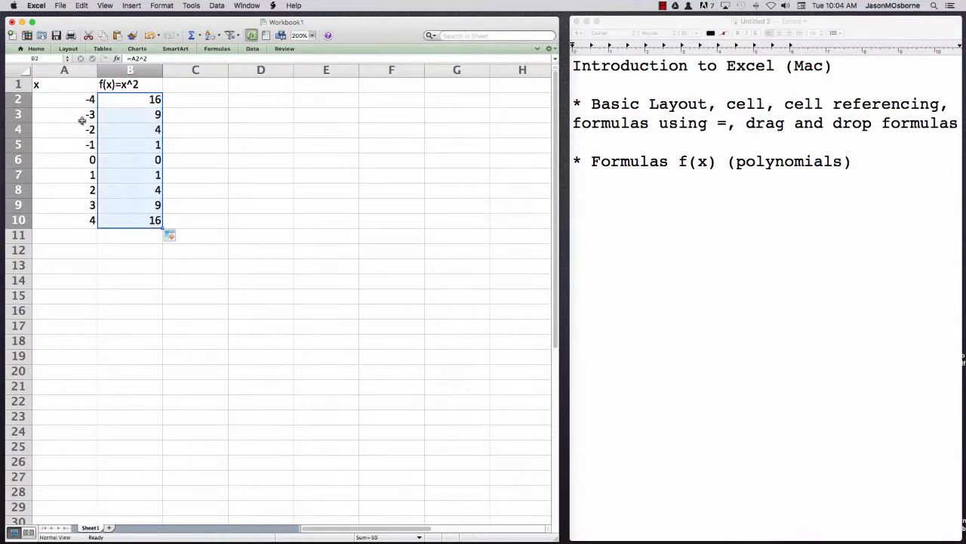
pyautogui.click(114, 249)
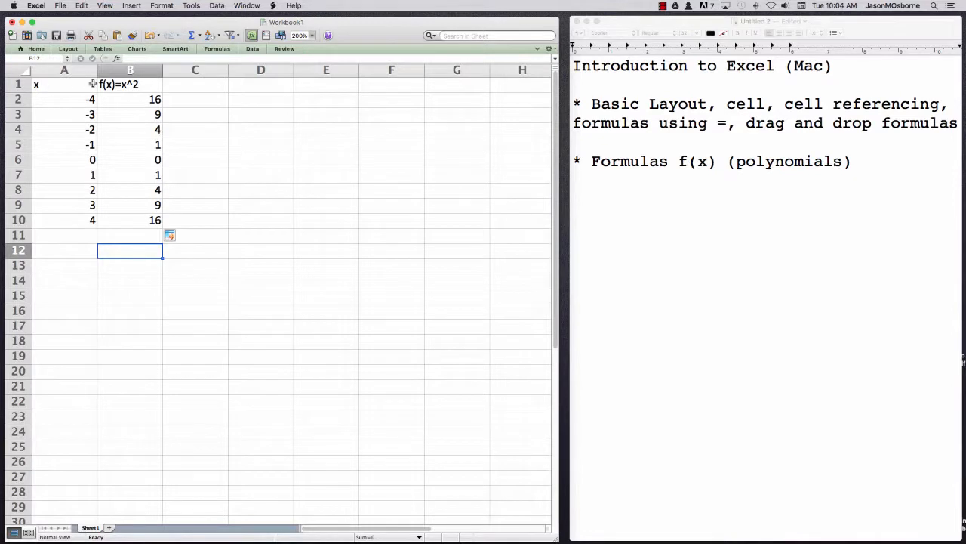
# - In the TextEdit notes, add the bullet "* Use Plotting capabilities of Excel" and start a parenthetical remark after it
pyautogui.click(874, 163)
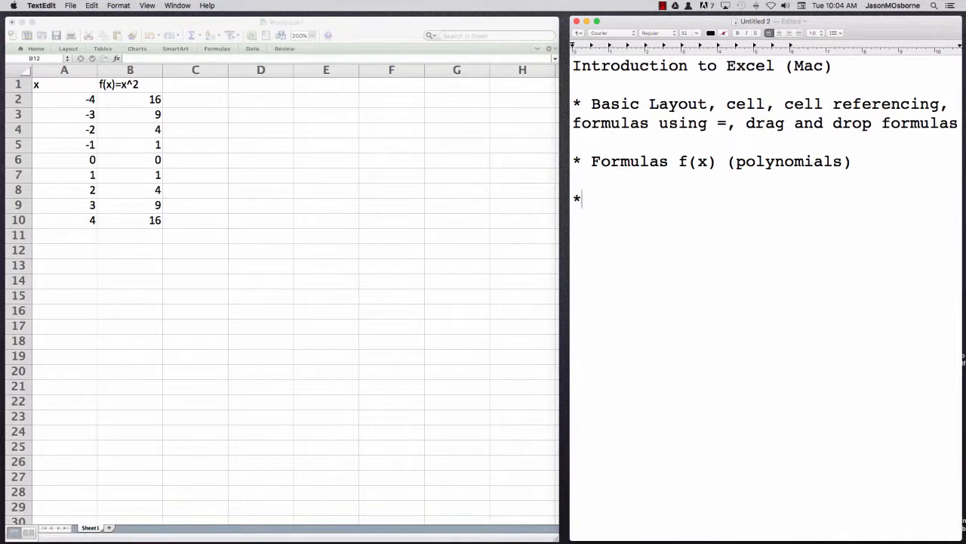
pyautogui.write('Use Plottin')
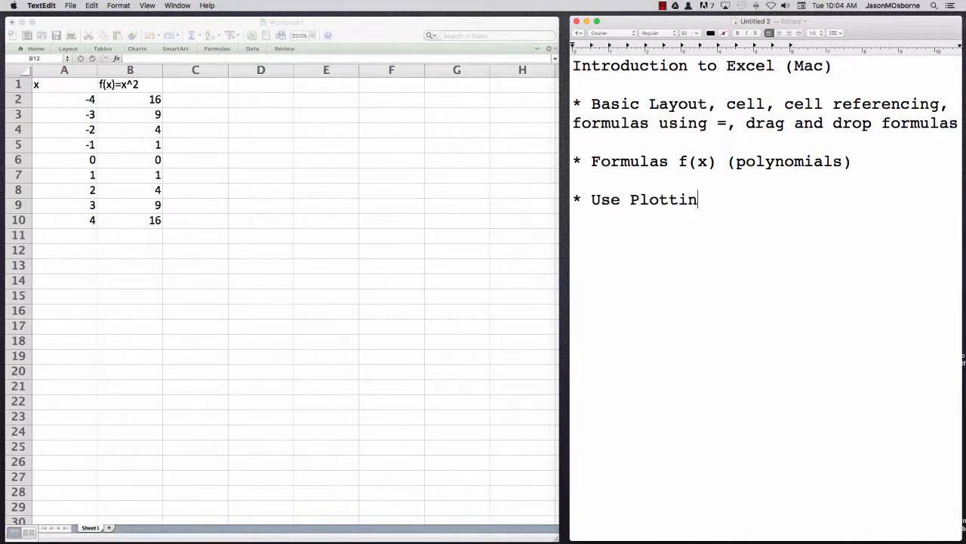
pyautogui.write('g capabili')
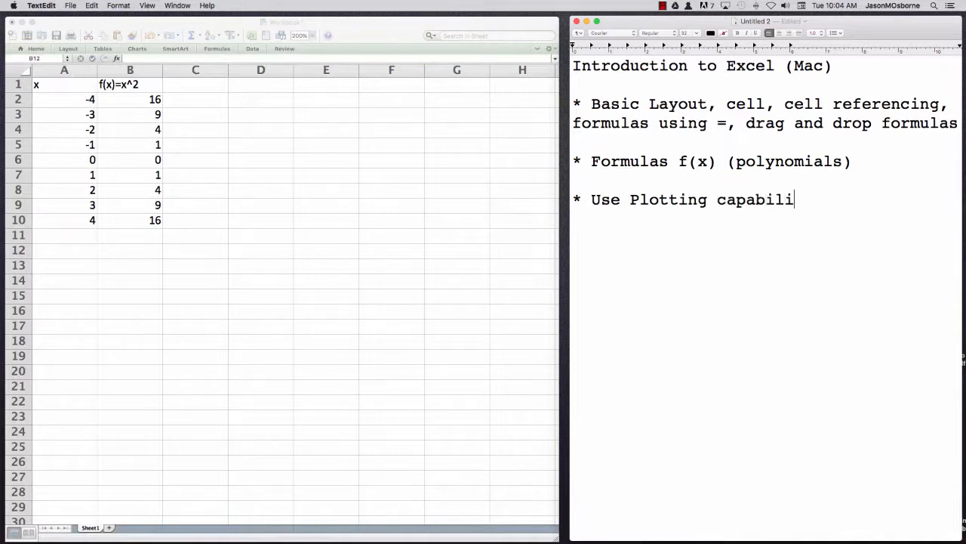
pyautogui.write('ties of Excel (')
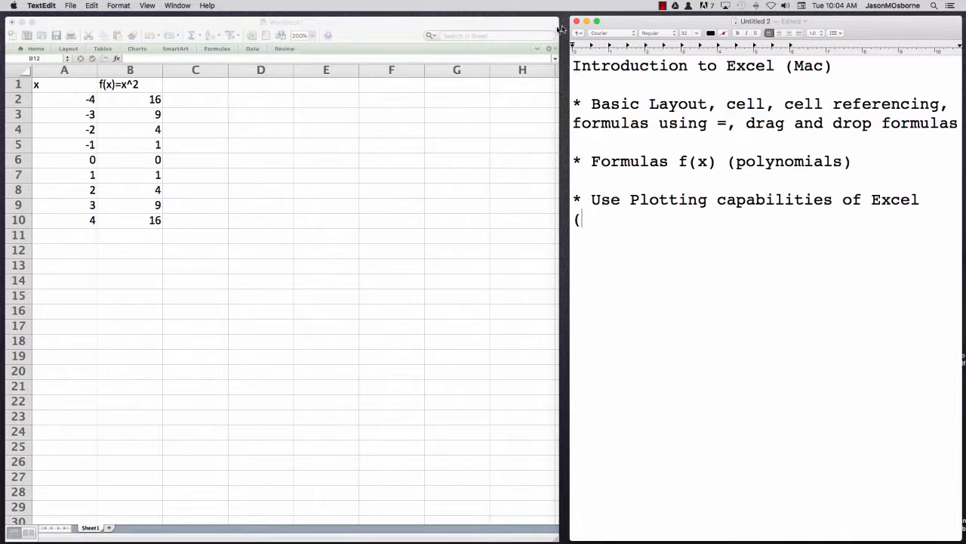
pyautogui.click(376, 38)
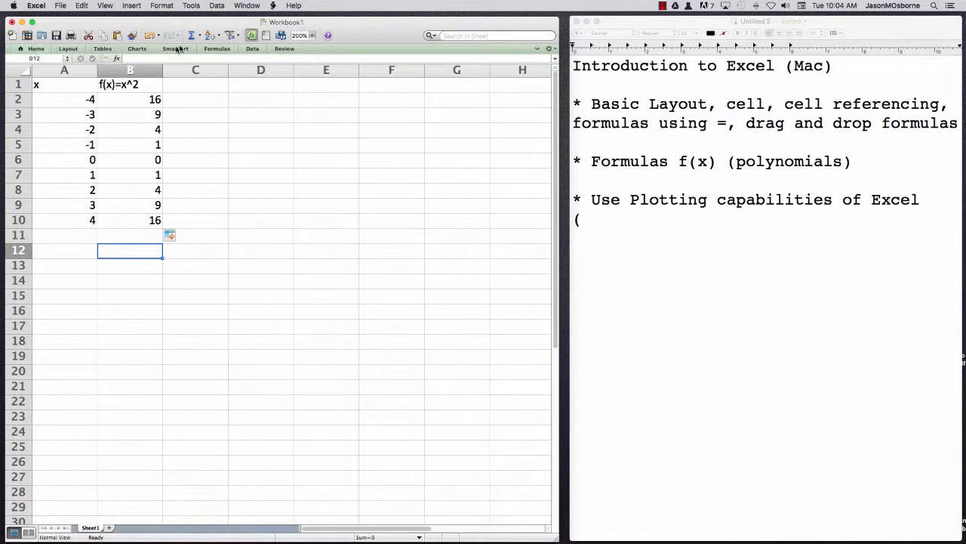
pyautogui.click(36, 49)
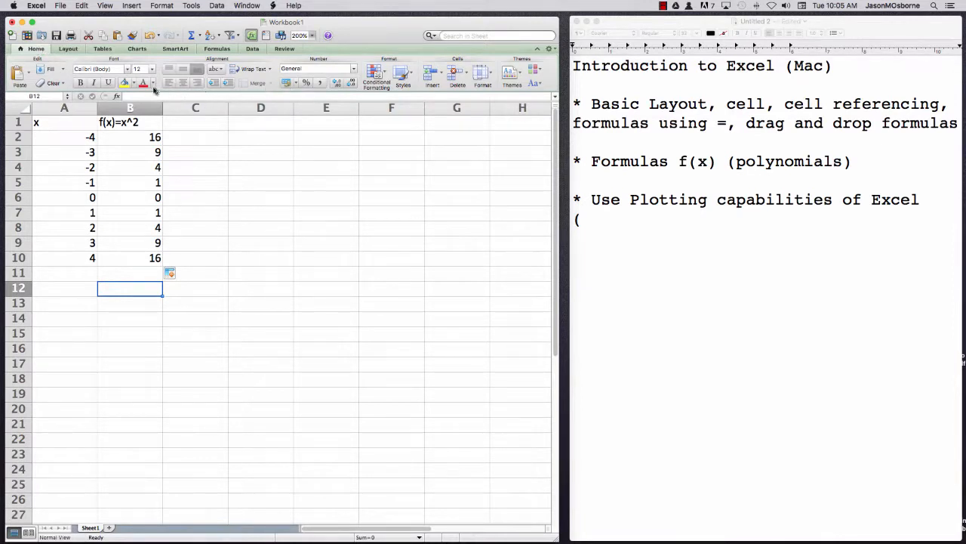
pyautogui.click(34, 49)
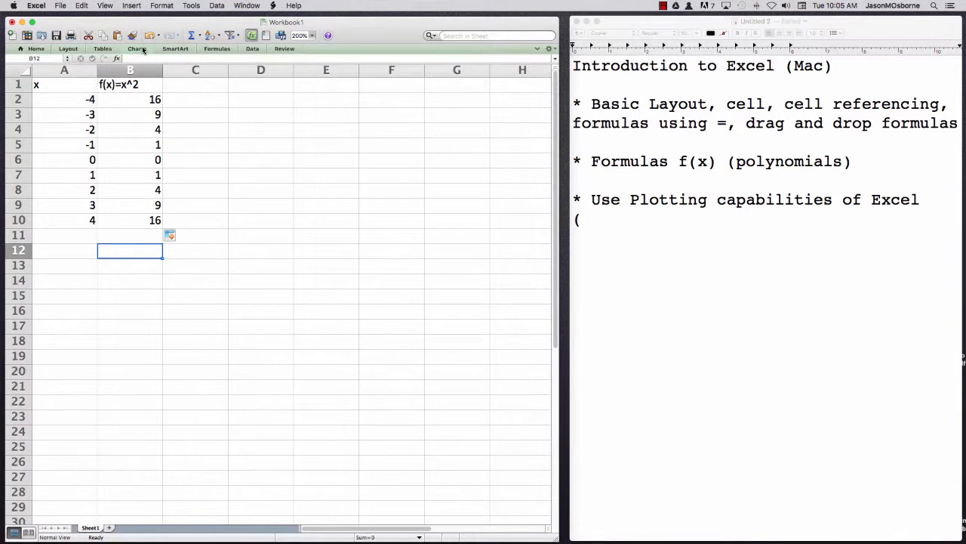
# - Complete the parenthetical remark in the TextEdit notes as "(Charts Tab of Tool Ribbon)"
pyautogui.click(647, 219)
pyautogui.write('C')
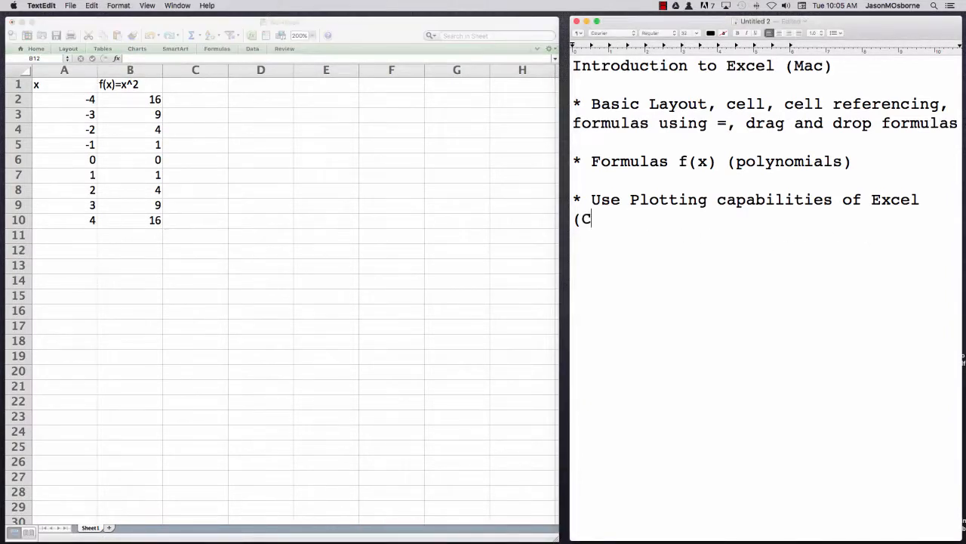
pyautogui.write('ahr')
pyautogui.press('BackSpace')
pyautogui.press('BackSpace')
pyautogui.press('BackSpace')
pyautogui.write('harts Tab of')
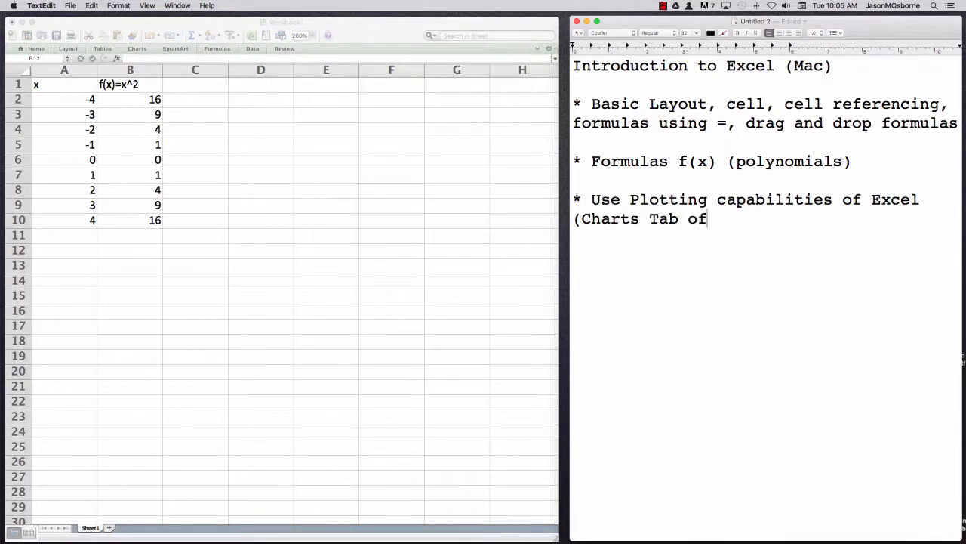
pyautogui.write(' Tool Ribbon')
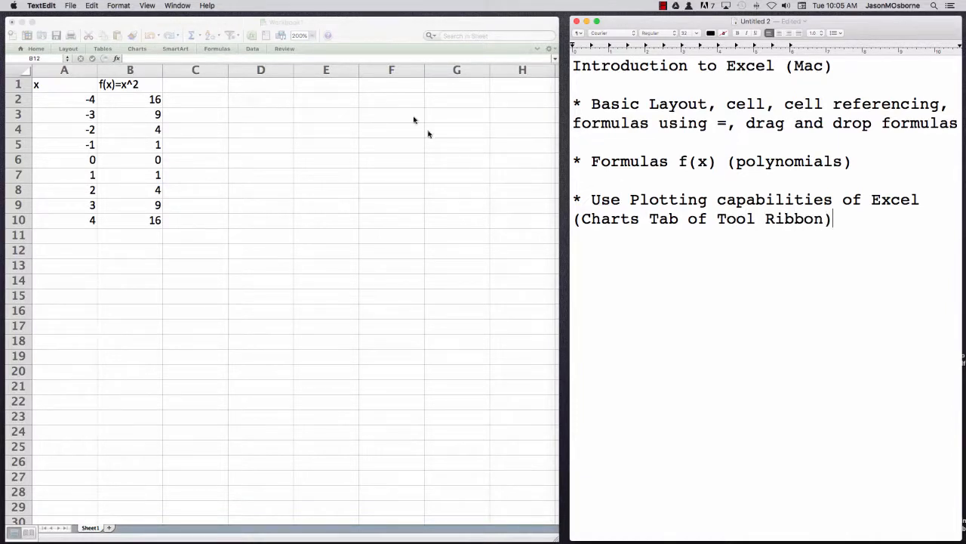
# - Display Excel's chart tools, and insert "-> Scatter" after "Tool Ribbon" in the TextEdit notes
pyautogui.click(131, 53)
pyautogui.click(132, 49)
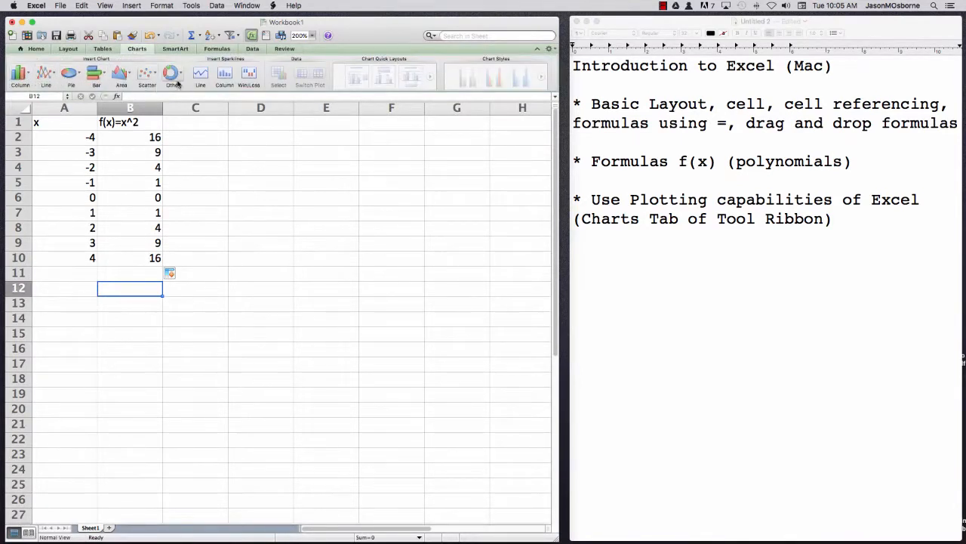
pyautogui.click(823, 220)
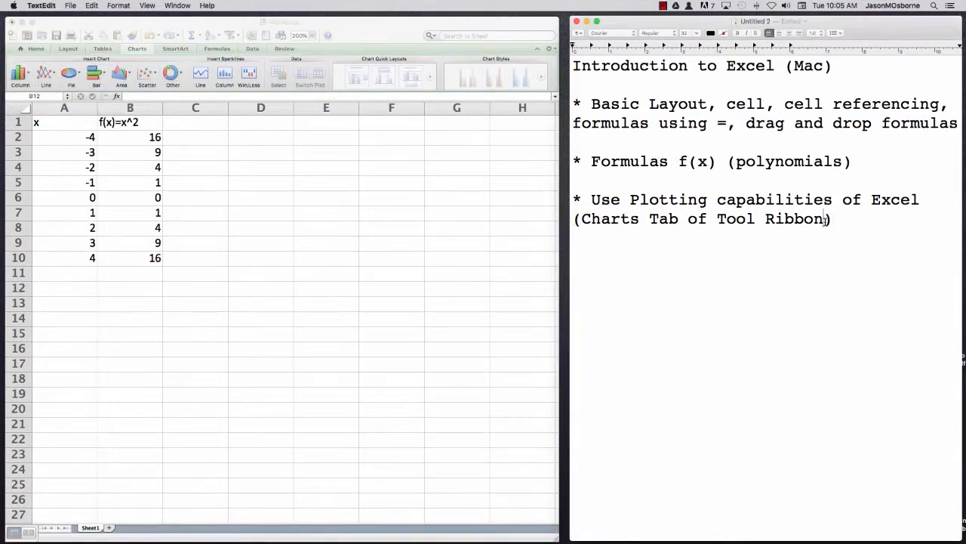
pyautogui.write('-> Scatter')
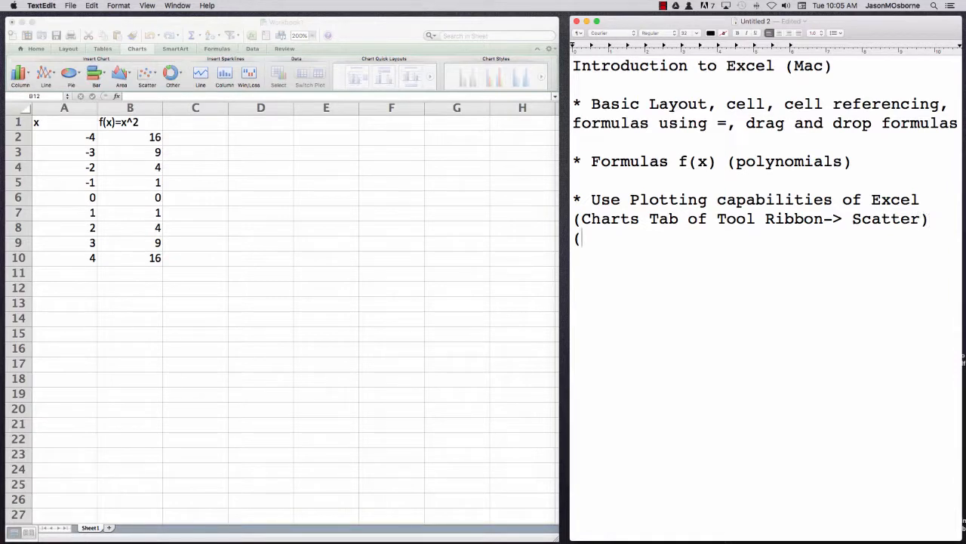
# - Add the remark "( Scatter takes a table of x and y-values and plots them as points)" to the plotting bullet
pyautogui.write('Scatter t')
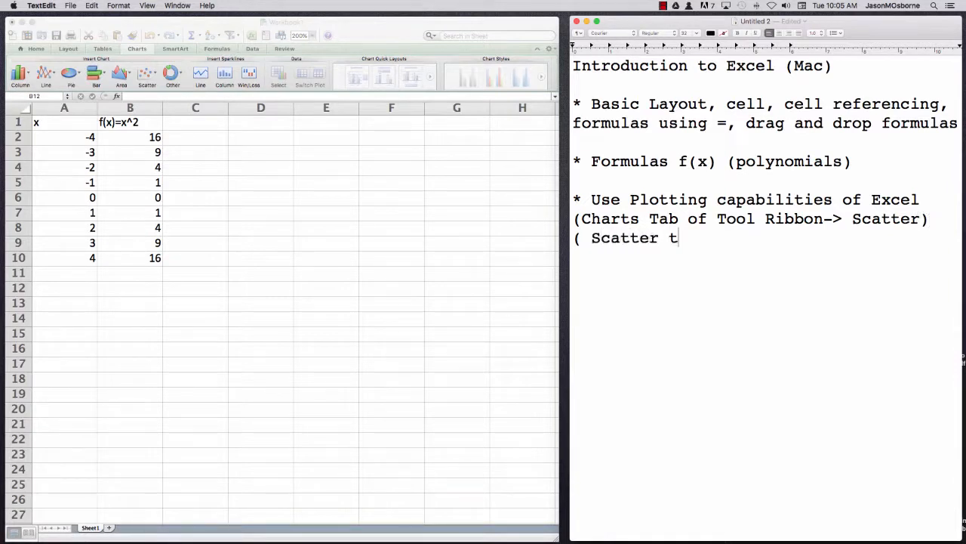
pyautogui.write('akes a tab le')
pyautogui.press('BackSpace')
pyautogui.press('BackSpace')
pyautogui.press('BackSpace')
pyautogui.write('le ')
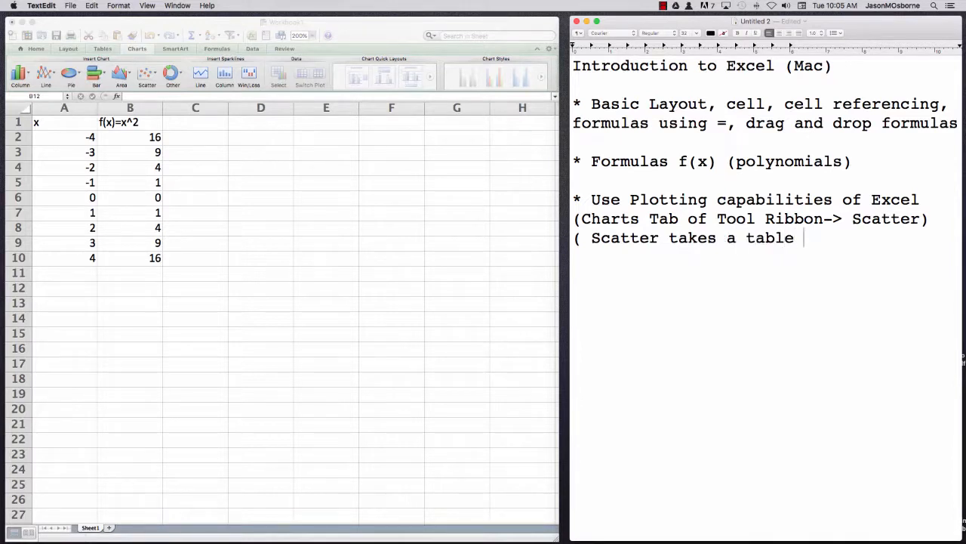
pyautogui.write('of x and y-values')
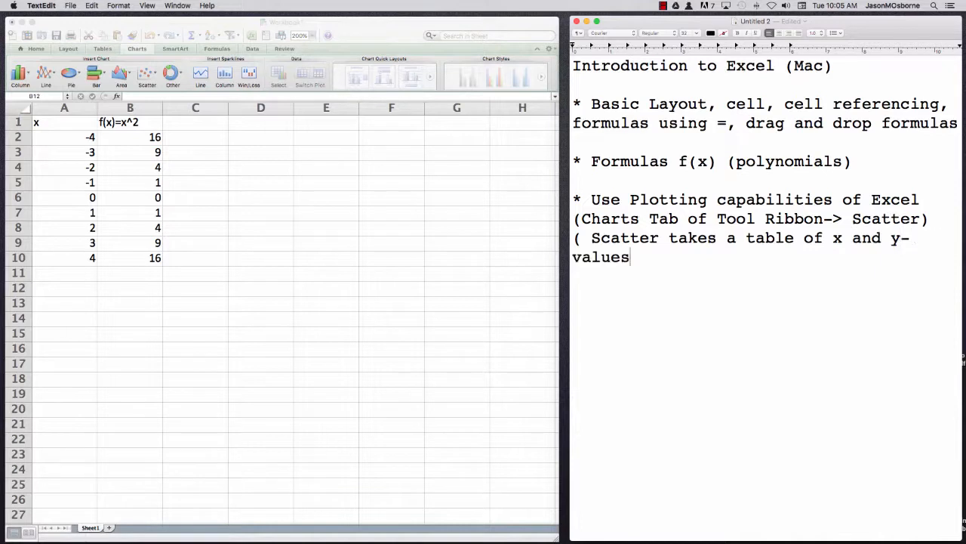
pyautogui.write(' and plots th')
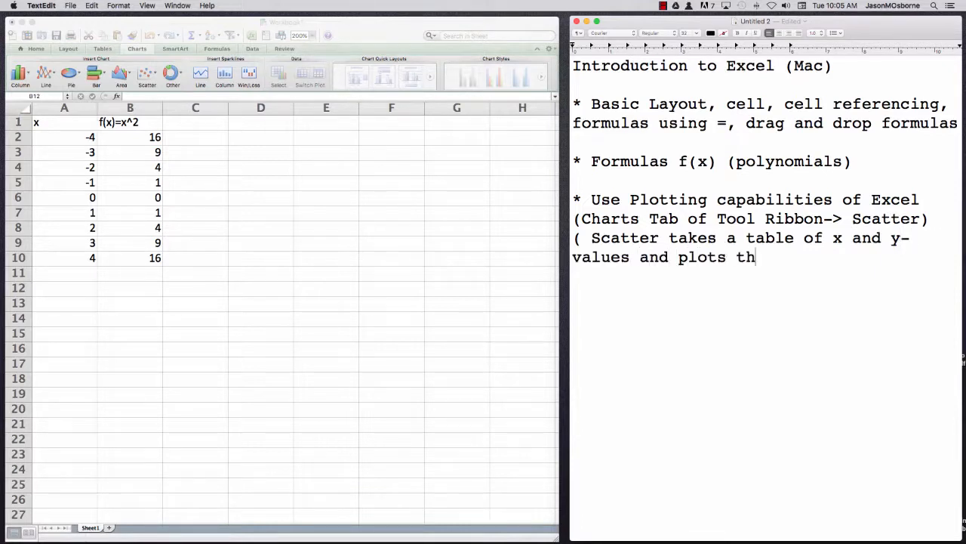
pyautogui.write('en as ponts')
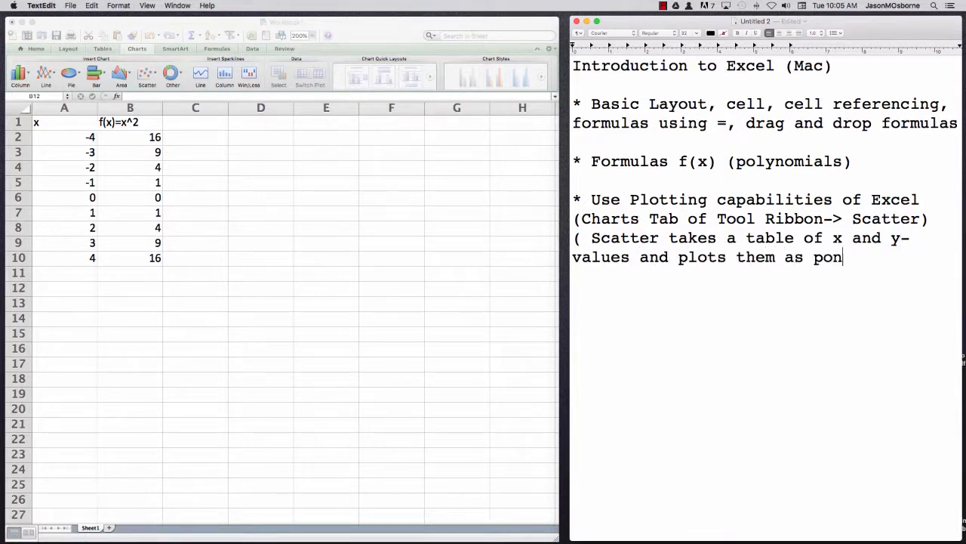
pyautogui.press('BackSpace')
pyautogui.press('BackSpace')
pyautogui.press('BackSpace')
pyautogui.write('ints')
pyautogui.click(250, 219)
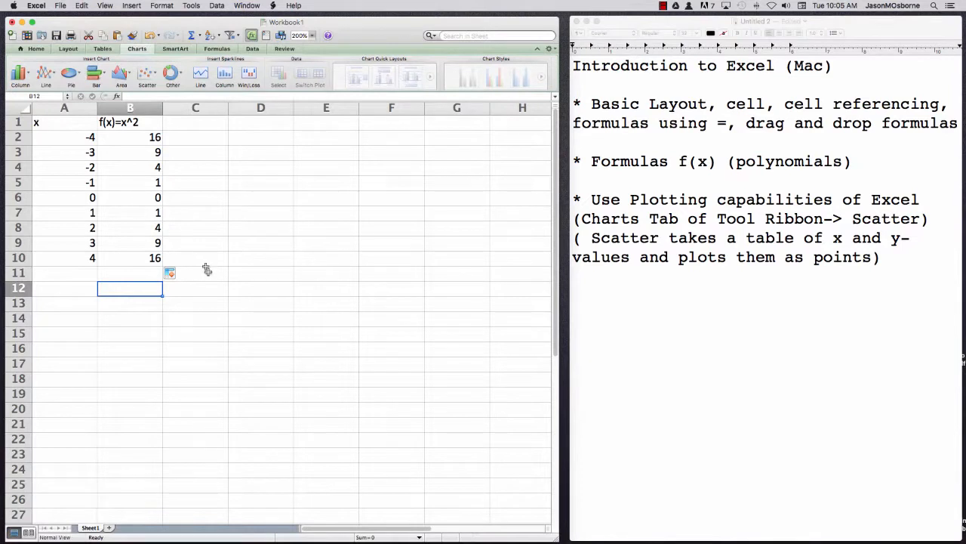
pyautogui.click(129, 337)
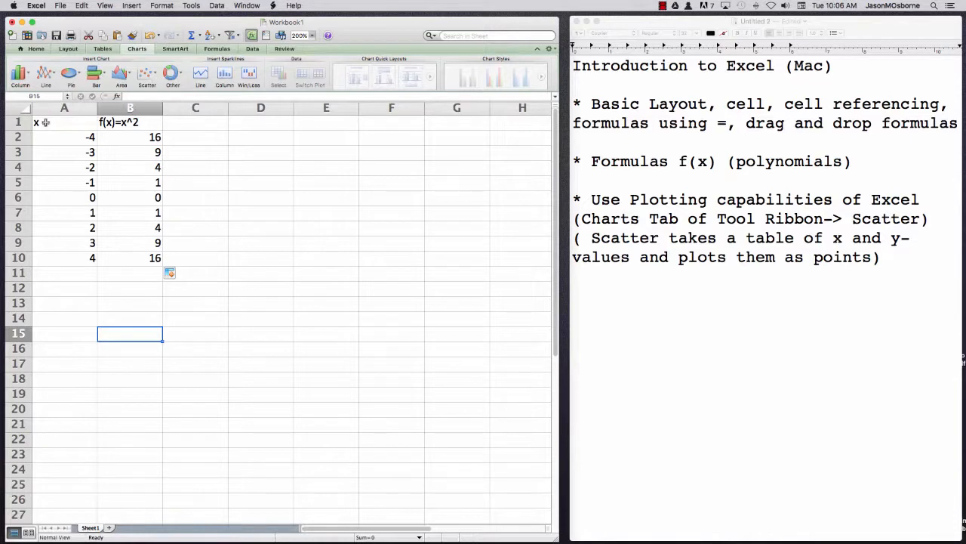
pyautogui.moveTo(46, 122); pyautogui.dragTo(128, 259)
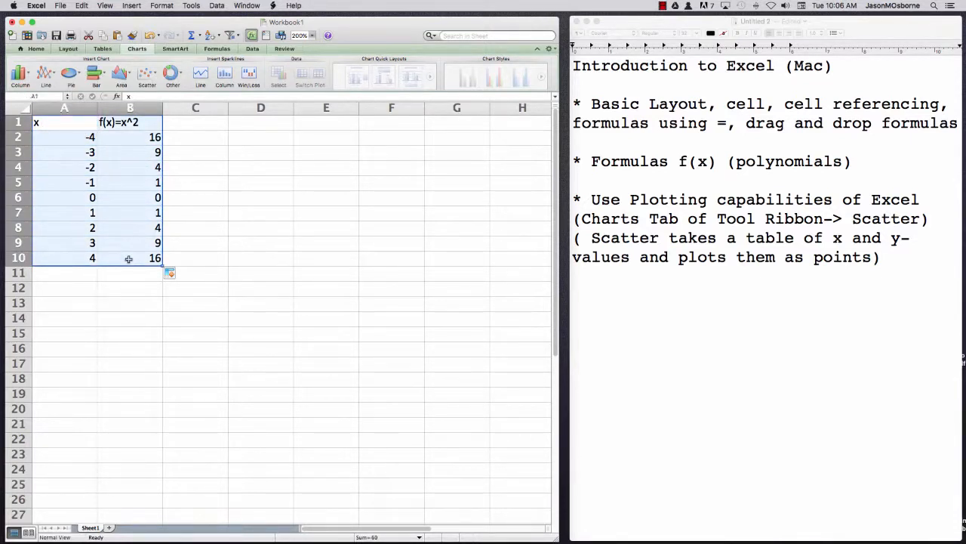
pyautogui.click(135, 337)
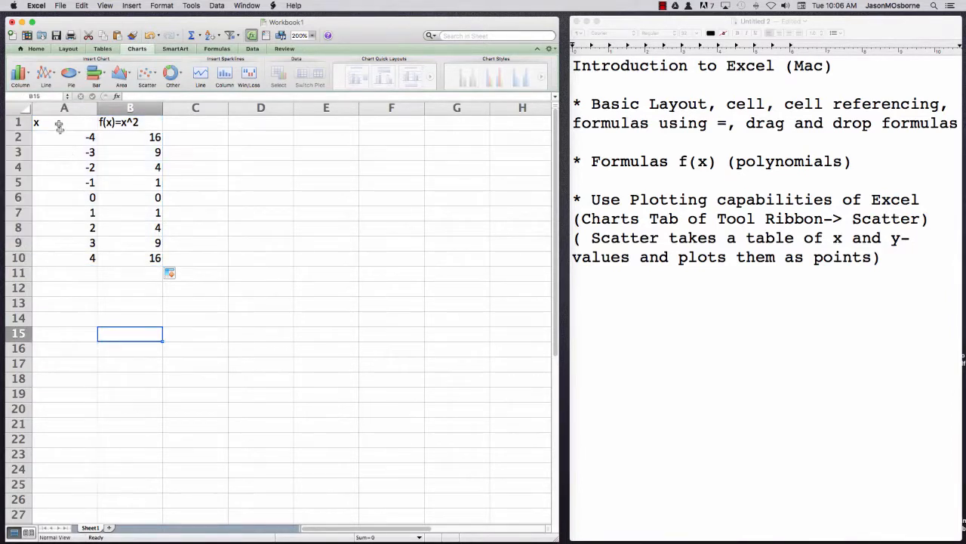
# - In Excel, insert a Marked Scatter chart of the x and f(x)=x^2 table in A1:B10, and move it below the table
pyautogui.moveTo(57, 121); pyautogui.dragTo(360, 521)
pyautogui.moveTo(279, 538); pyautogui.dragTo(111, 256)
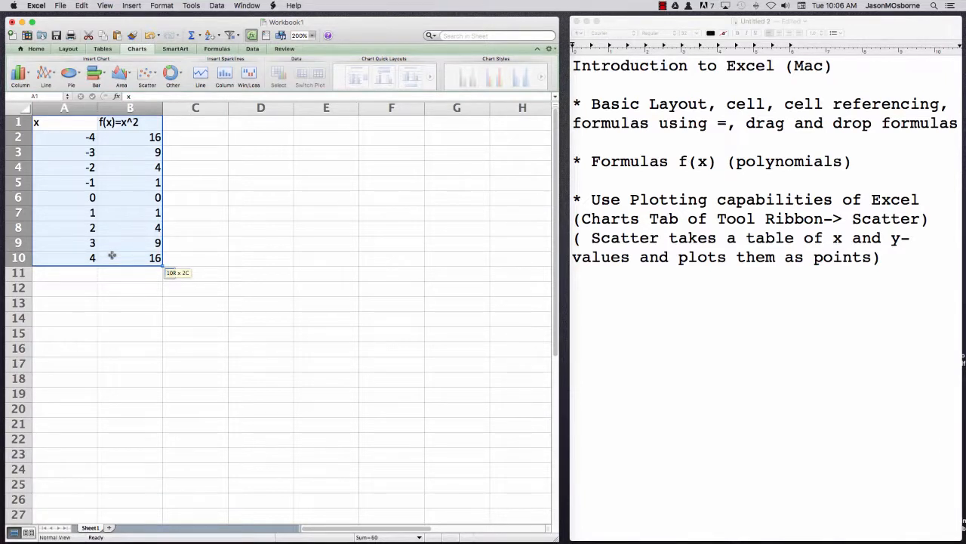
pyautogui.moveTo(112, 256); pyautogui.dragTo(112, 255)
pyautogui.click(147, 49)
pyautogui.click(148, 49)
pyautogui.click(153, 76)
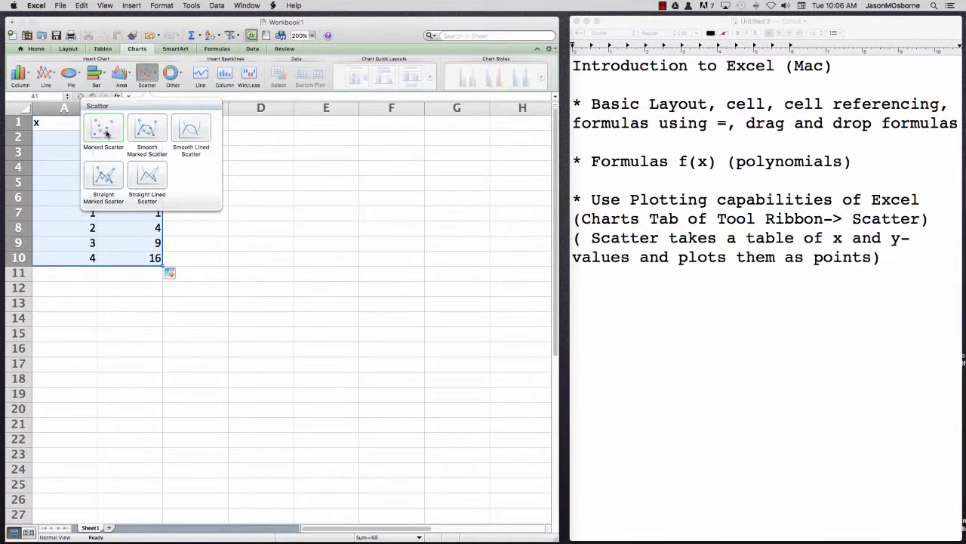
pyautogui.click(106, 133)
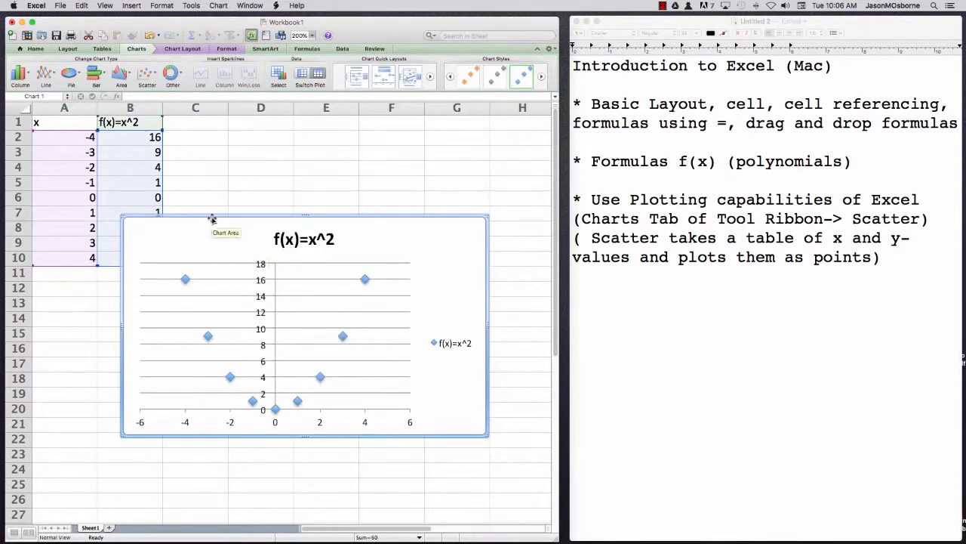
pyautogui.moveTo(203, 225); pyautogui.dragTo(168, 274)
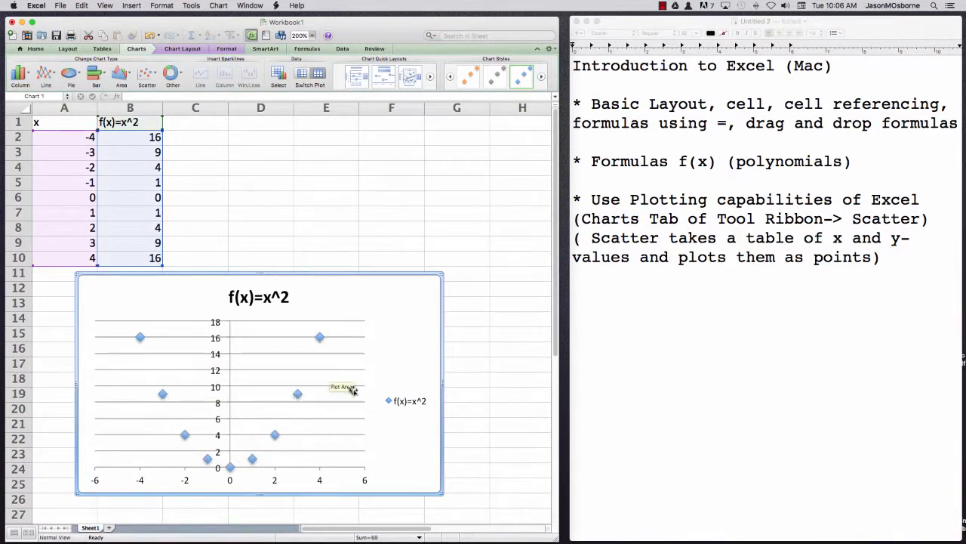
pyautogui.click(320, 339)
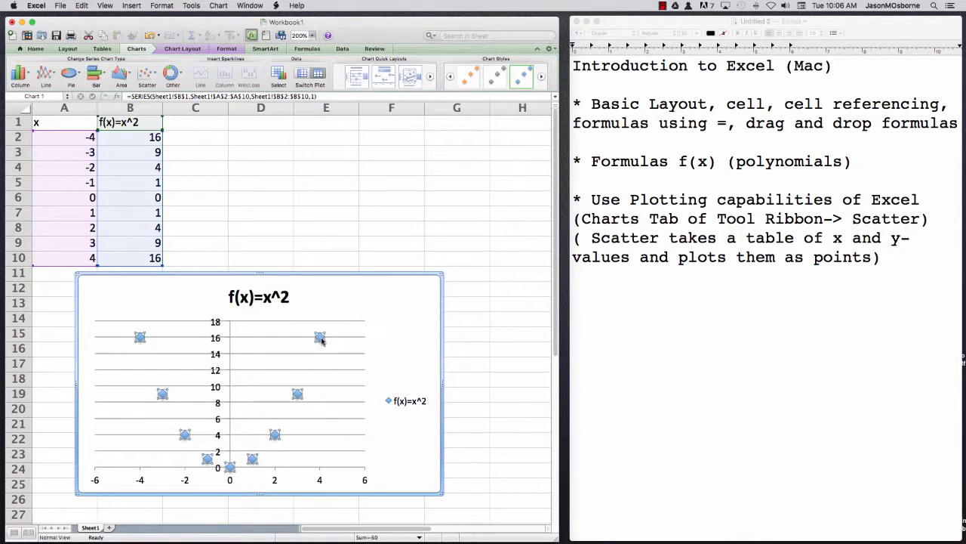
pyautogui.rightClick(322, 341)
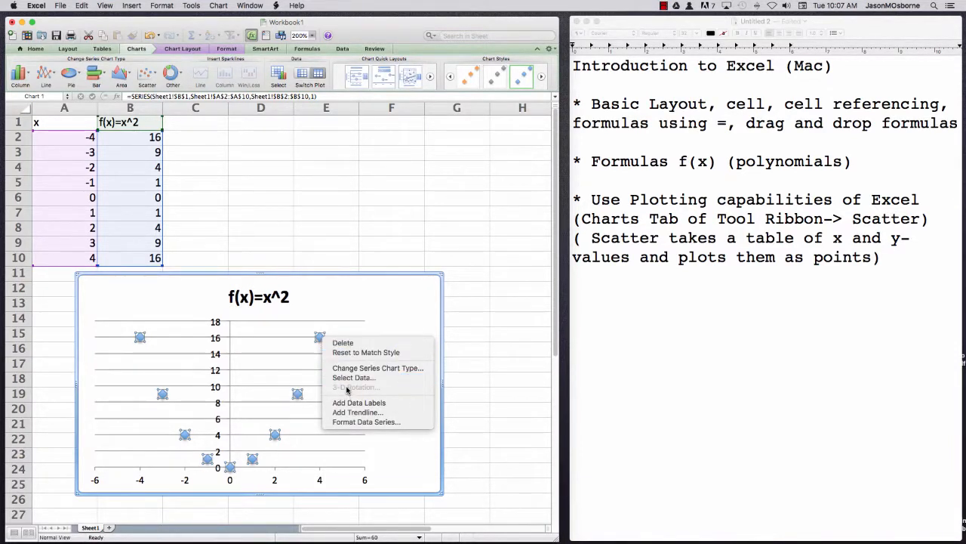
pyautogui.click(345, 301)
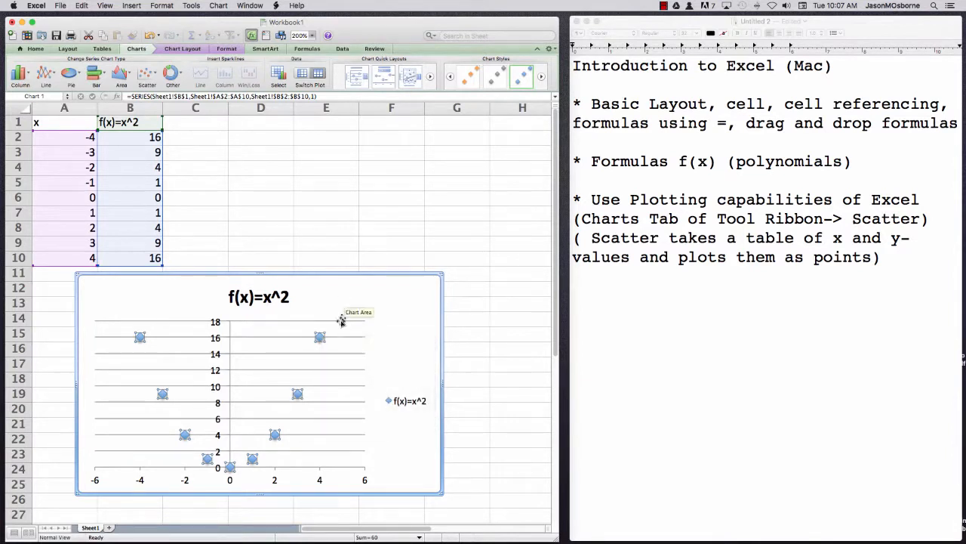
pyautogui.click(147, 73)
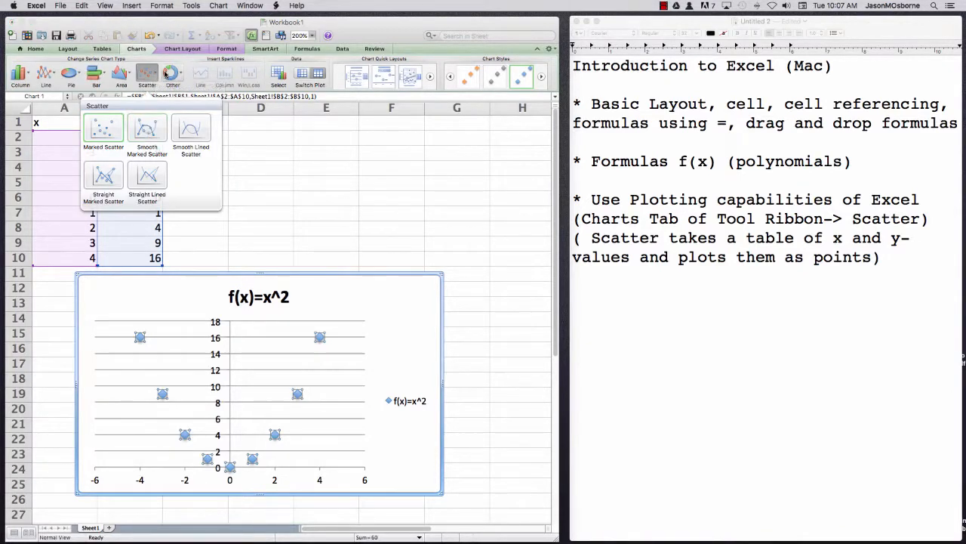
pyautogui.click(218, 222)
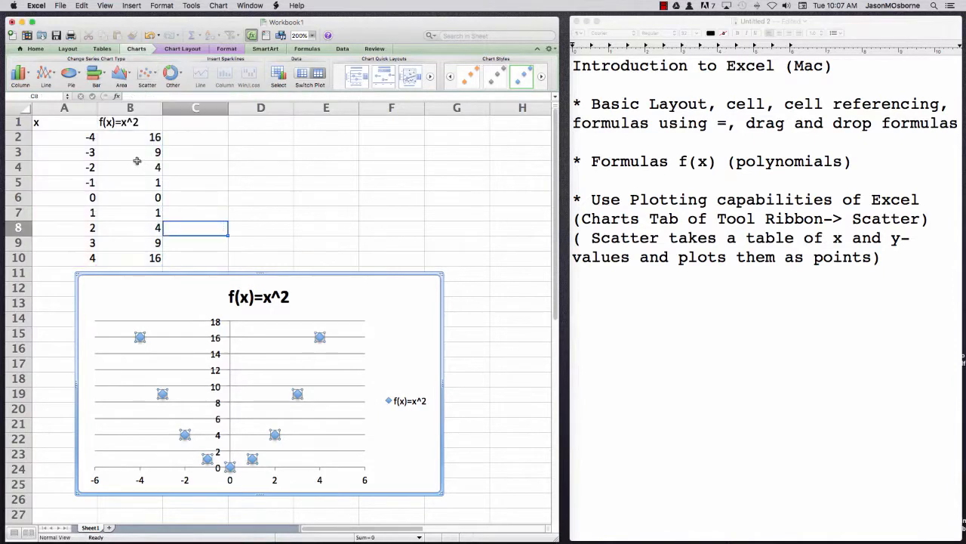
# - Insert a Smooth Marked Scatter chart of the table in A1:B10, and move it up beside the table
pyautogui.moveTo(53, 125); pyautogui.dragTo(139, 262)
pyautogui.click(156, 74)
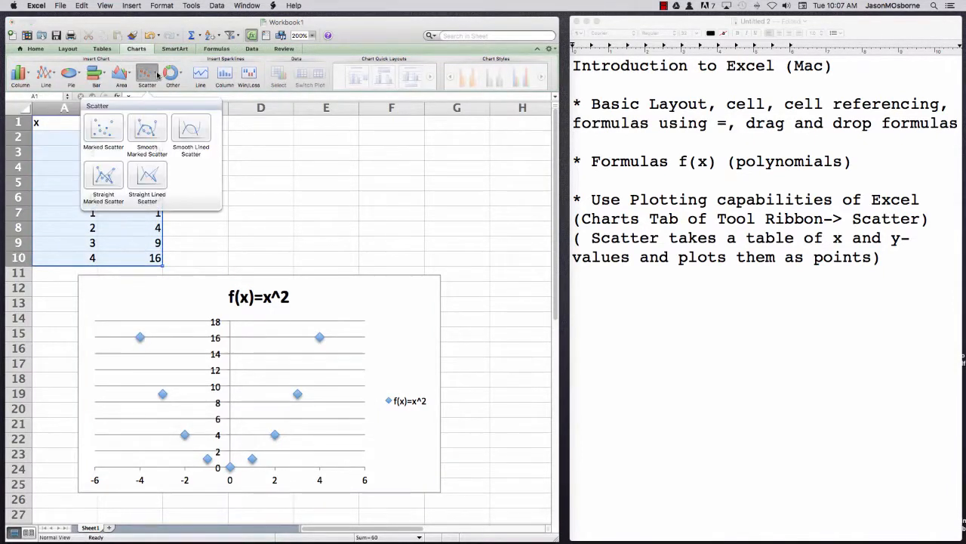
pyautogui.click(148, 129)
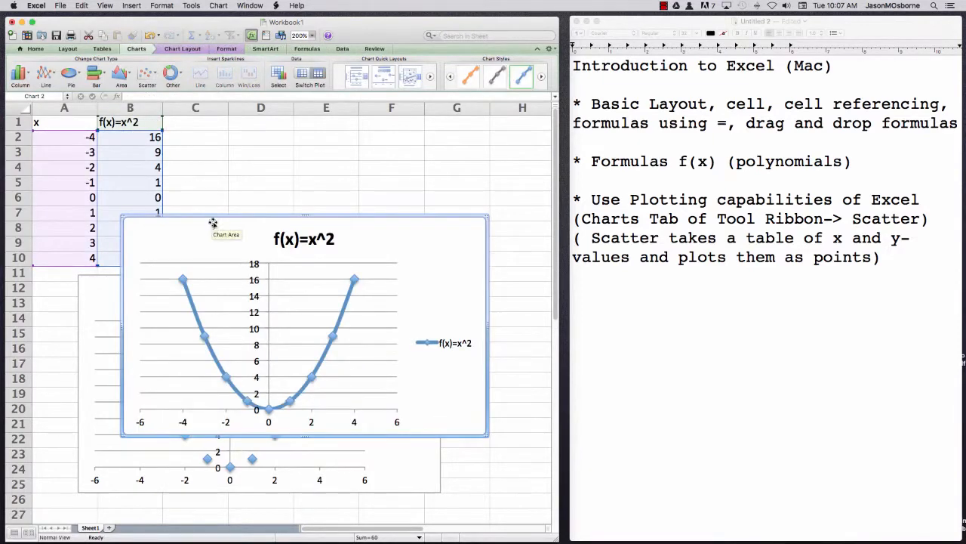
pyautogui.moveTo(213, 219); pyautogui.dragTo(268, 171)
# - Shrink the smooth-line chart and the marked scatter chart, and place both in the area beside the table
pyautogui.moveTo(333, 408); pyautogui.dragTo(117, 301)
pyautogui.click(242, 124)
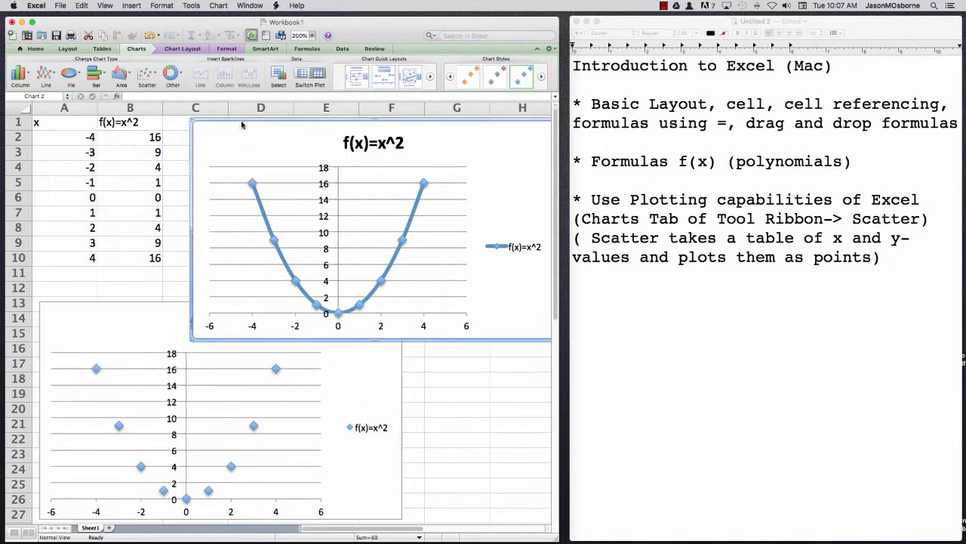
pyautogui.moveTo(242, 123)
pyautogui.mouseDown()
pyautogui.moveTo(240, 142)
pyautogui.moveTo(262, 164)
pyautogui.moveTo(246, 124)
pyautogui.mouseUp()
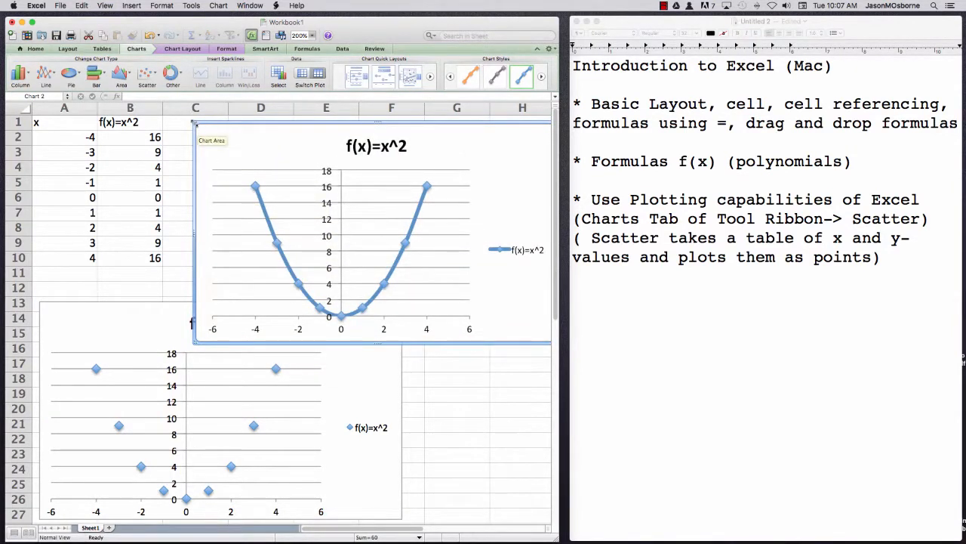
pyautogui.moveTo(194, 122); pyautogui.dragTo(373, 121)
pyautogui.click(92, 321)
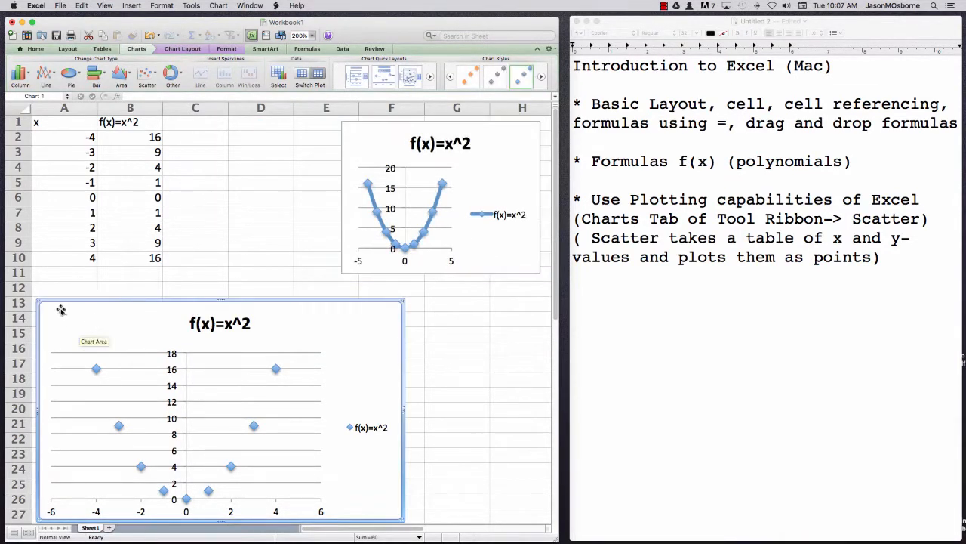
pyautogui.moveTo(41, 302); pyautogui.dragTo(184, 132)
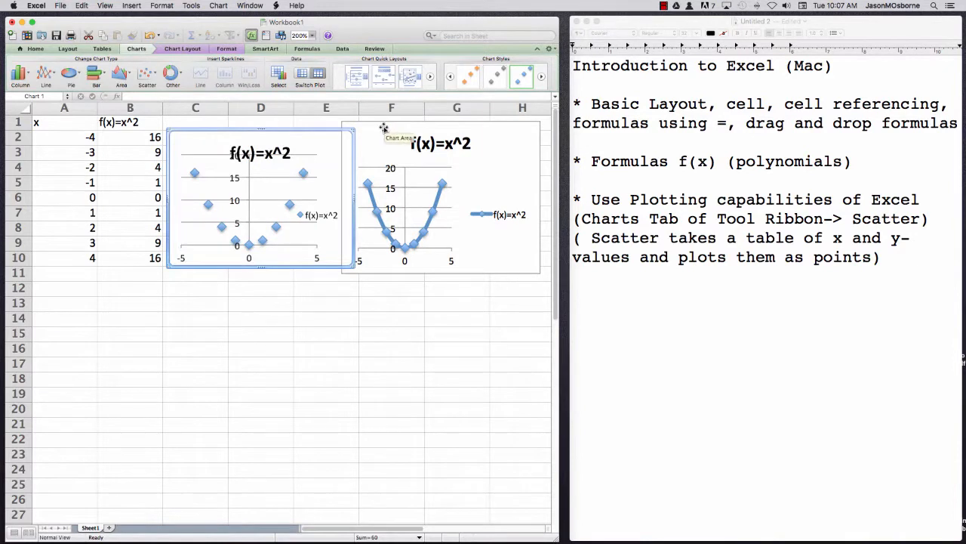
# - Widen the workbook window and shift the smooth-line chart clear of the marked scatter chart
pyautogui.click(386, 126)
pyautogui.moveTo(386, 125); pyautogui.dragTo(393, 128)
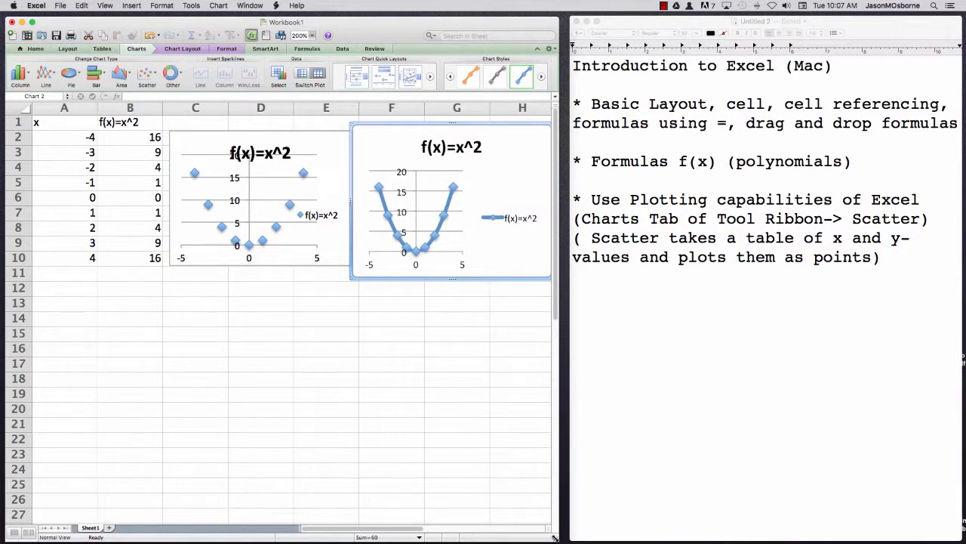
pyautogui.moveTo(555, 537); pyautogui.dragTo(583, 537)
pyautogui.moveTo(391, 126); pyautogui.dragTo(408, 129)
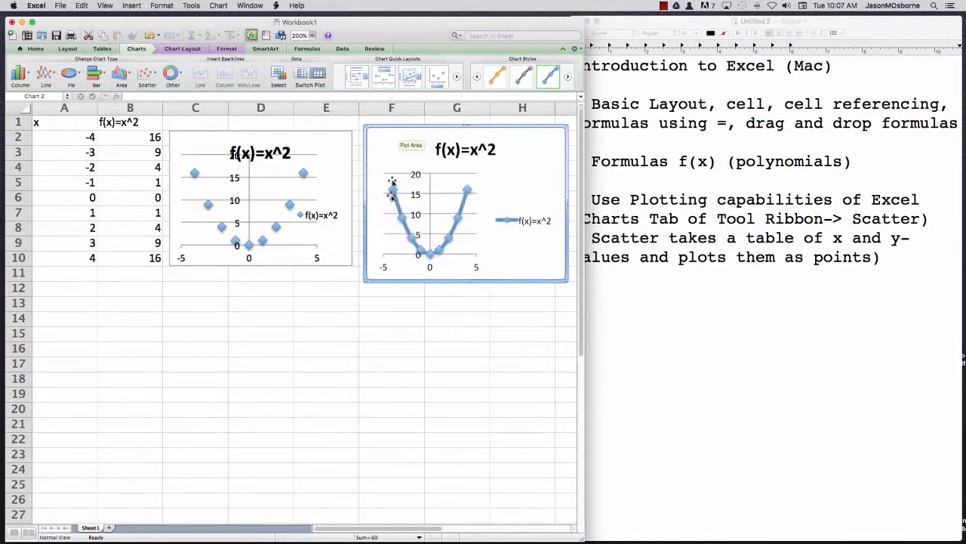
# - Apply the orange chart style to the smooth-line chart
pyautogui.click(286, 143)
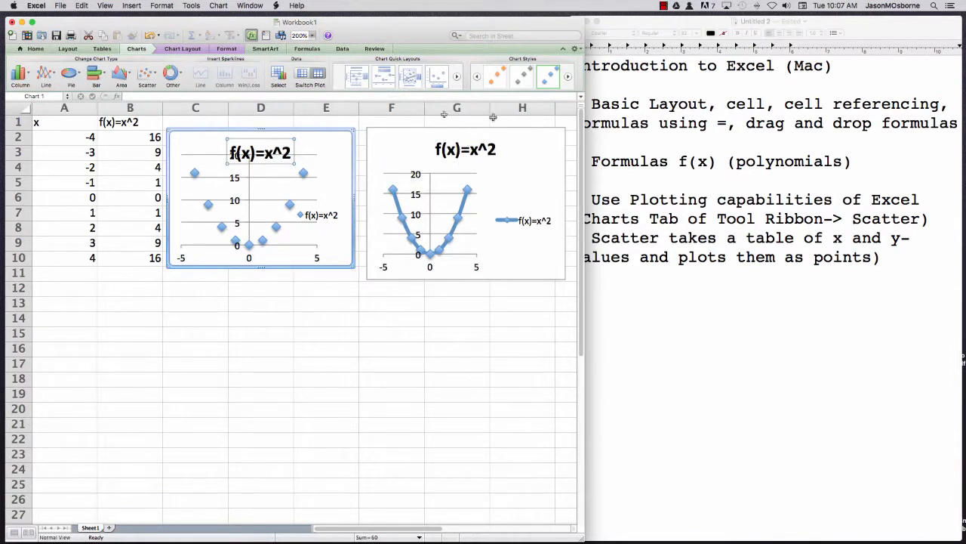
pyautogui.click(397, 134)
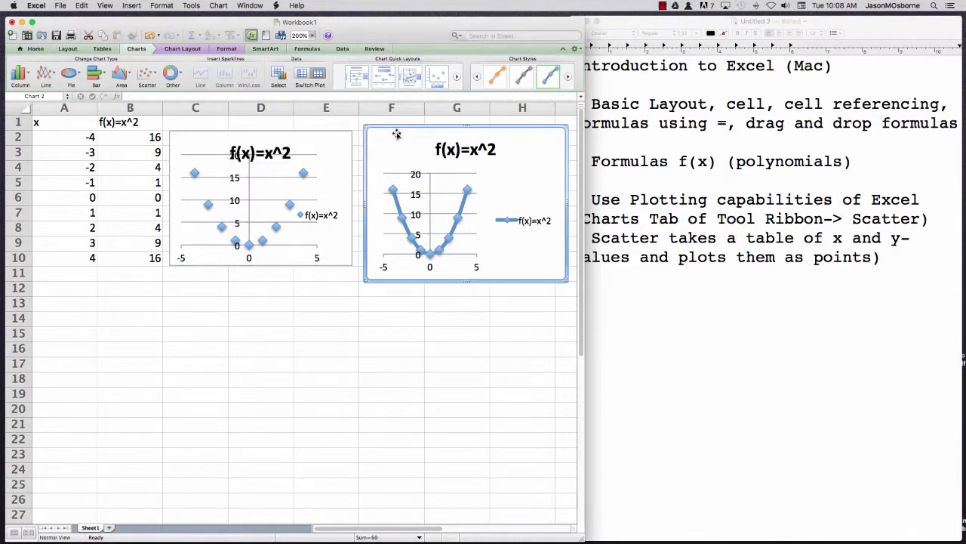
pyautogui.click(496, 78)
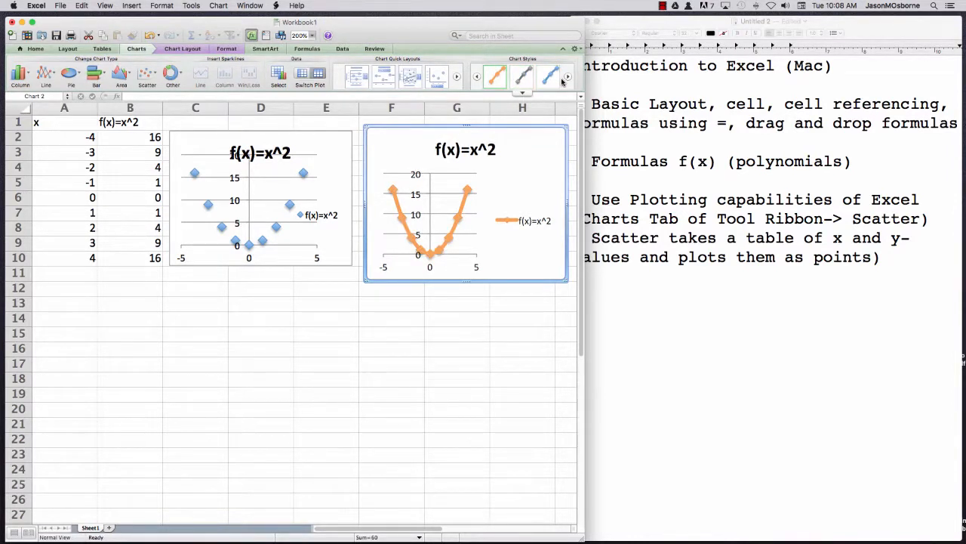
# - Enlarge the marked scatter chart slightly and give its points the gray chart style
pyautogui.click(330, 239)
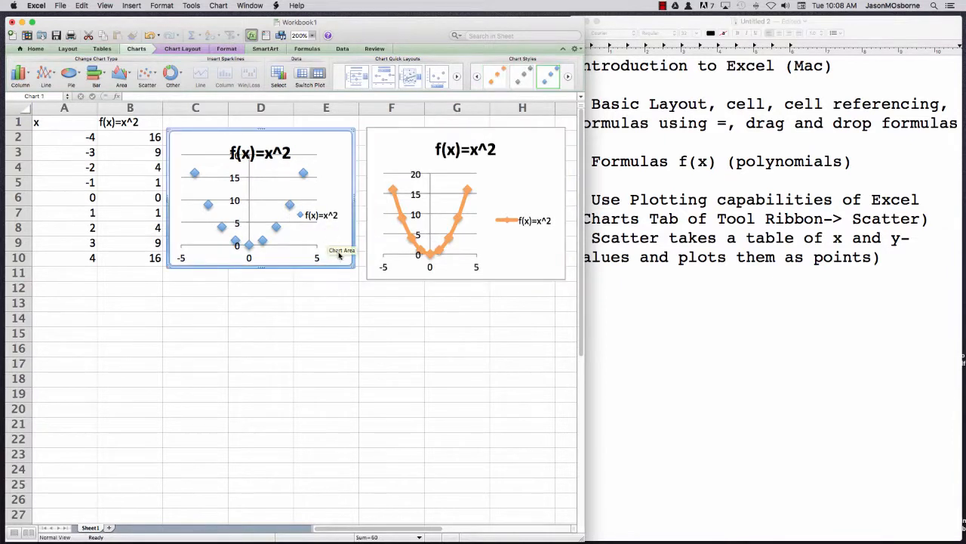
pyautogui.moveTo(349, 261); pyautogui.dragTo(360, 276)
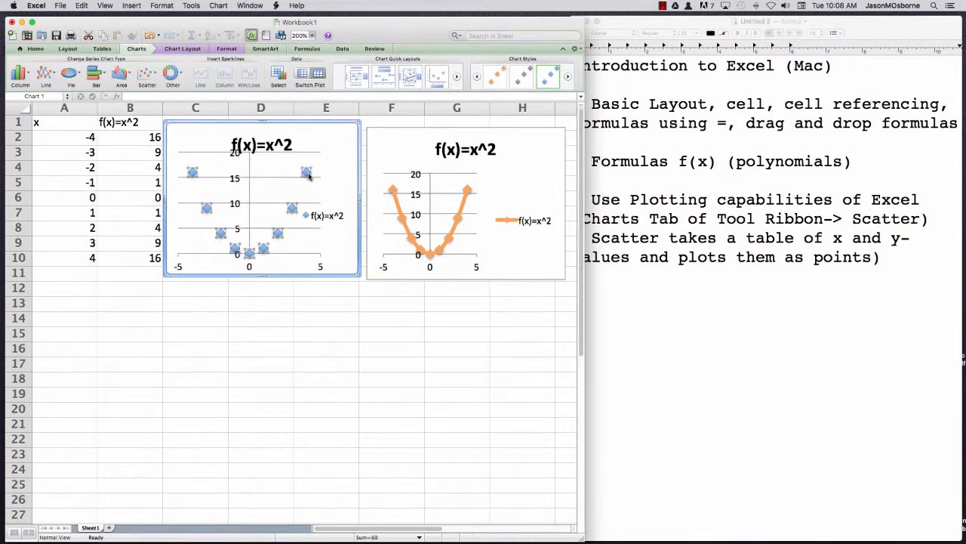
pyautogui.click(308, 175)
pyautogui.click(497, 79)
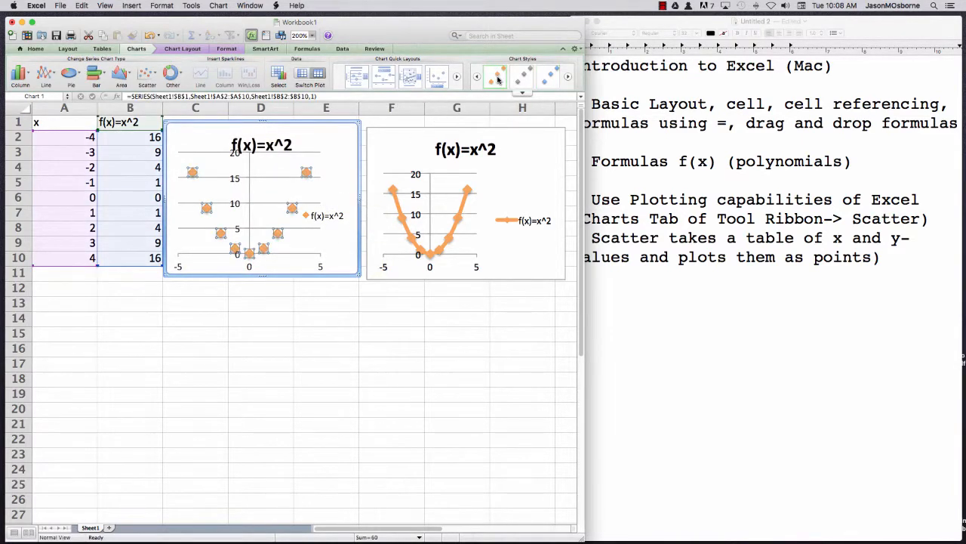
pyautogui.click(522, 77)
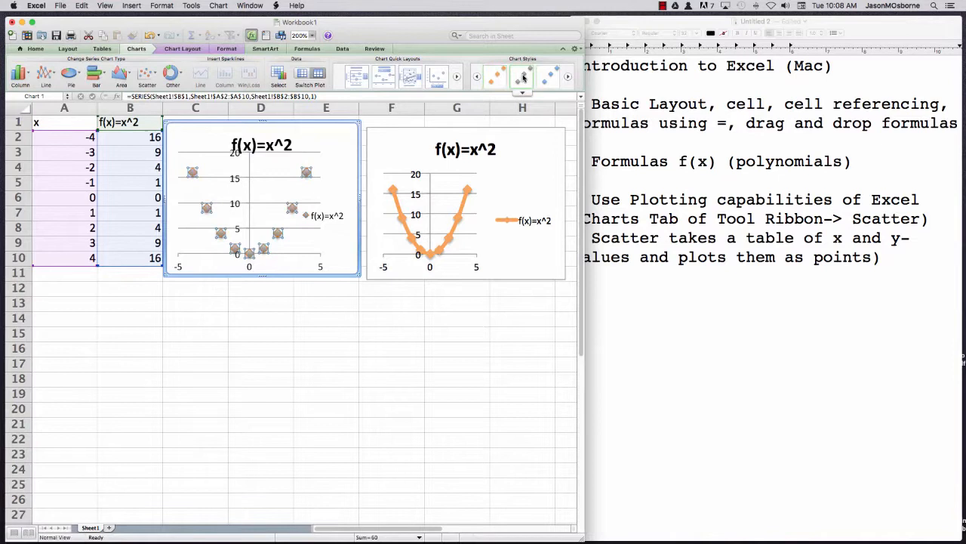
pyautogui.click(288, 336)
# - Try the first four quick layouts on the marked scatter chart, and settle on the first one, with both axis titles and a legend
pyautogui.click(336, 159)
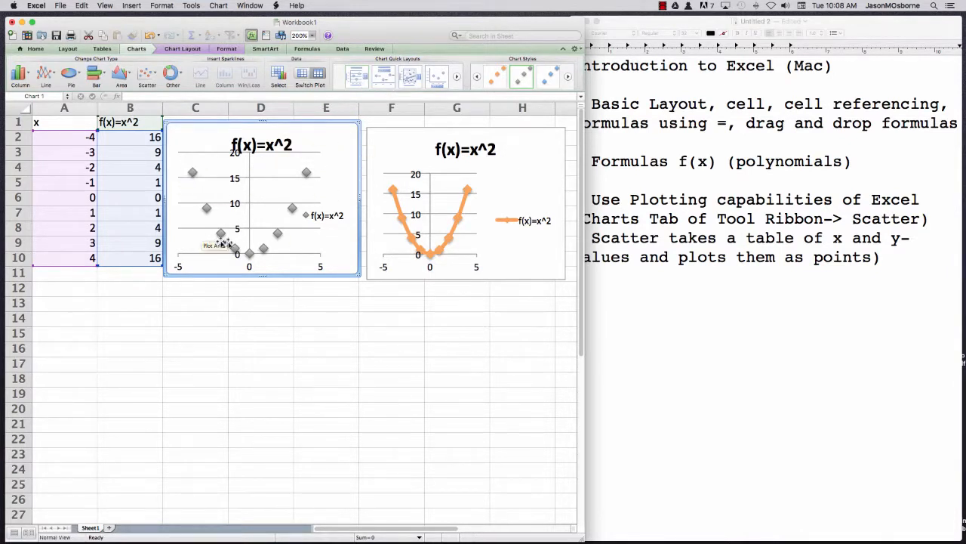
pyautogui.click(358, 76)
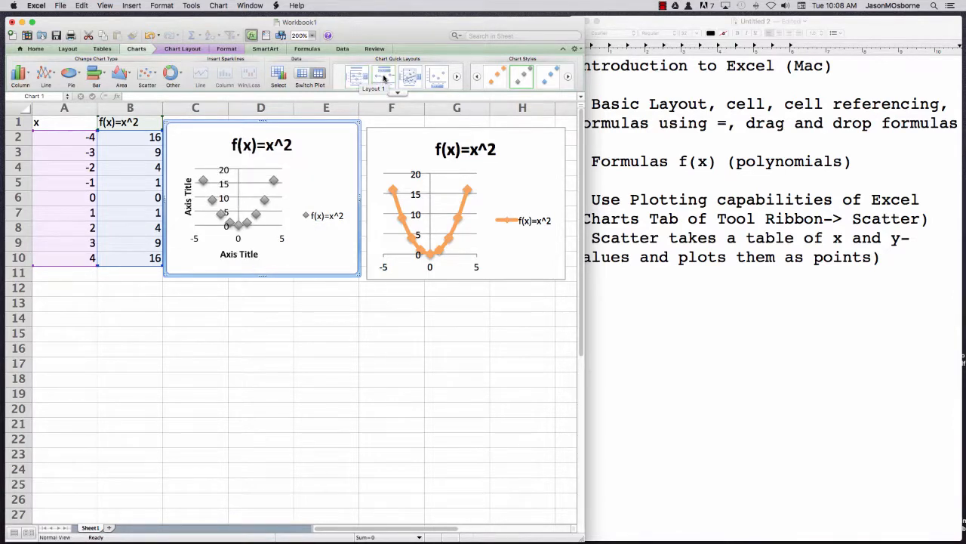
pyautogui.click(384, 77)
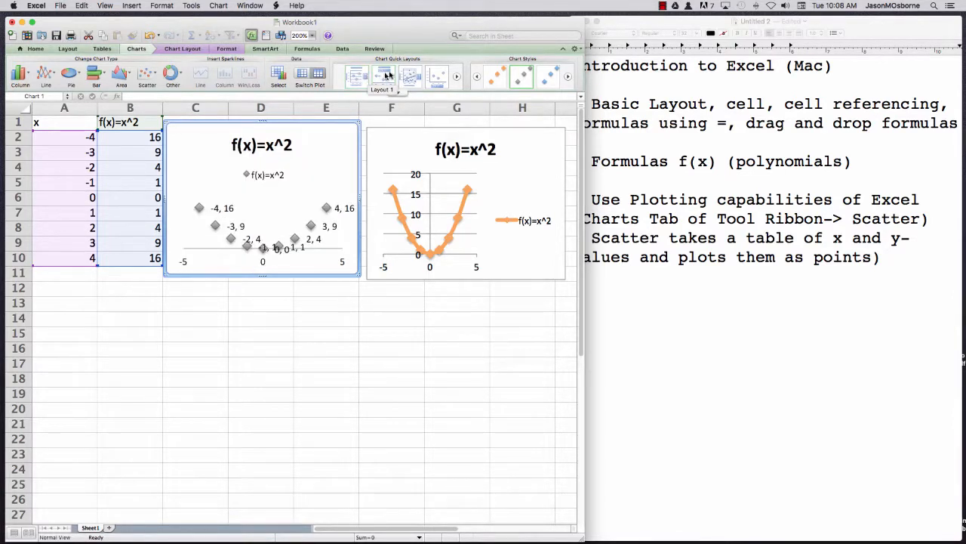
pyautogui.click(419, 77)
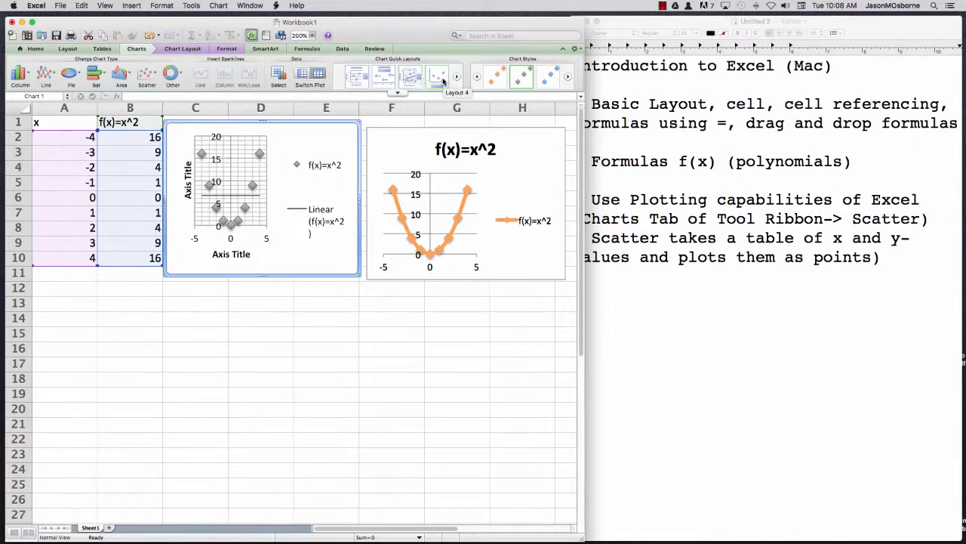
pyautogui.click(442, 78)
pyautogui.click(358, 77)
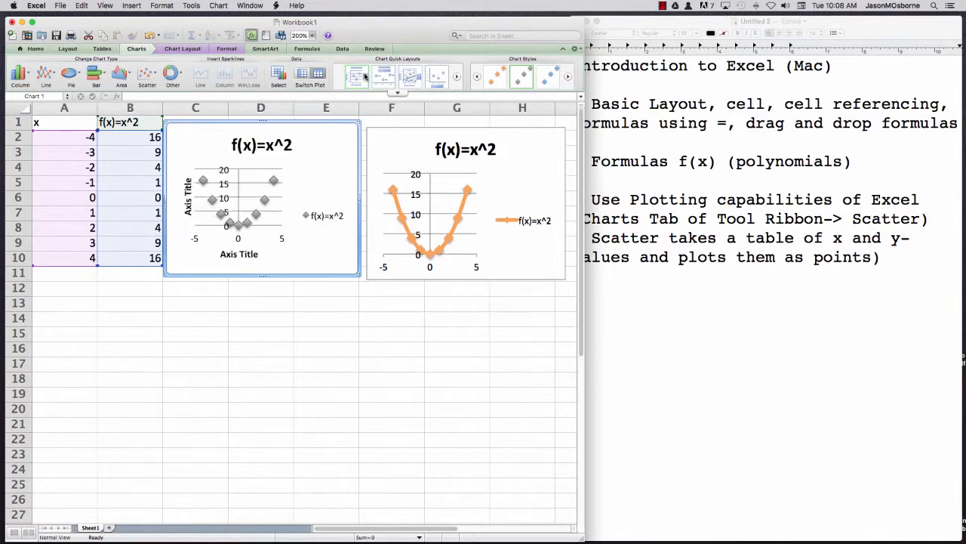
# - Change the marked scatter chart's horizontal axis title to "x=# of widets"
pyautogui.click(257, 254)
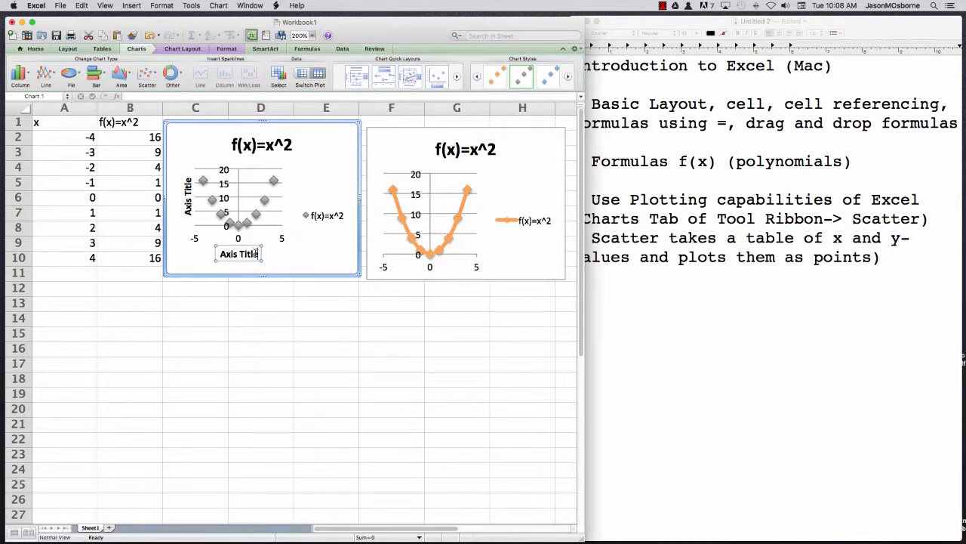
pyautogui.press('BackSpace')
pyautogui.press('BackSpace')
pyautogui.press('BackSpace')
pyautogui.press('BackSpace')
pyautogui.press('BackSpace')
pyautogui.press('BackSpace')
pyautogui.press('BackSpace')
pyautogui.press('BackSpace')
pyautogui.press('BackSpace')
pyautogui.press('BackSpace')
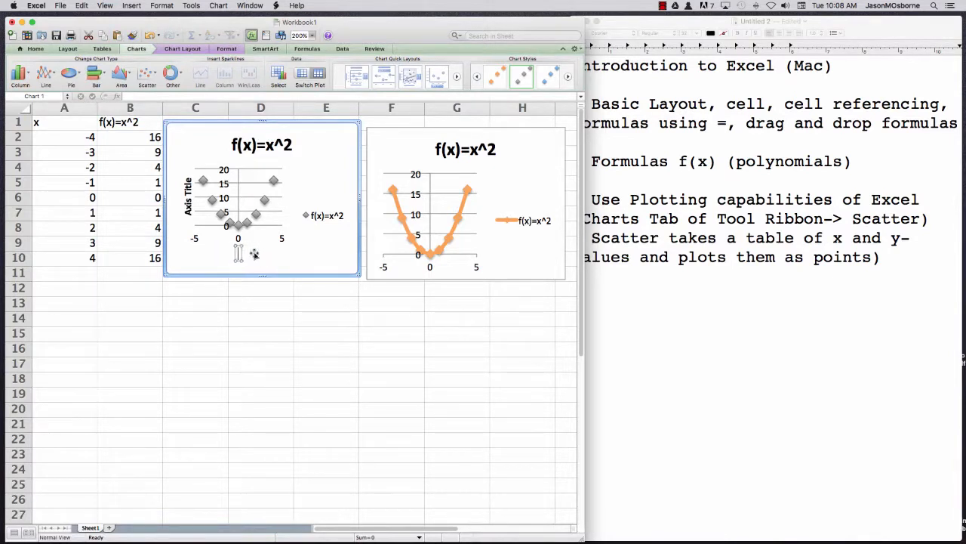
pyautogui.write('x=# of widgets')
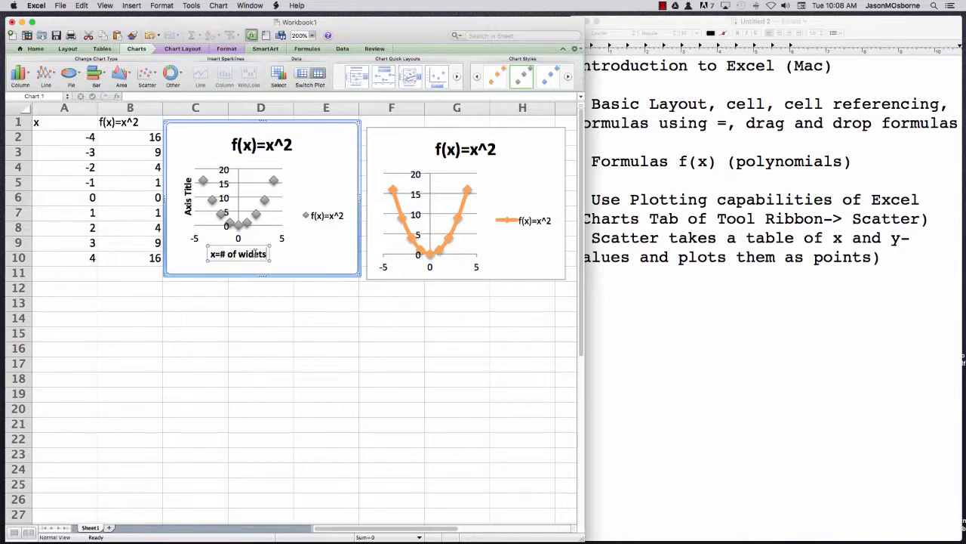
pyautogui.click(189, 205)
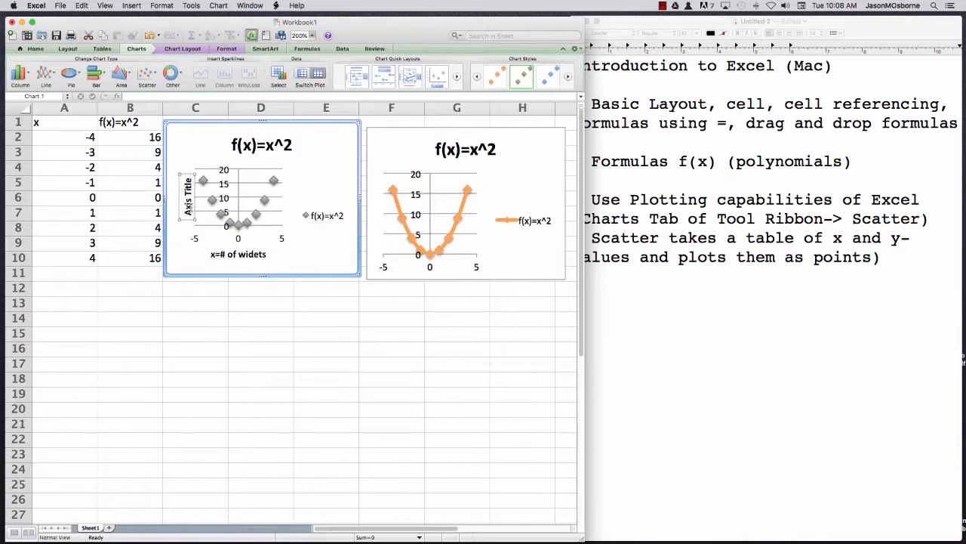
pyautogui.press('BackSpace')
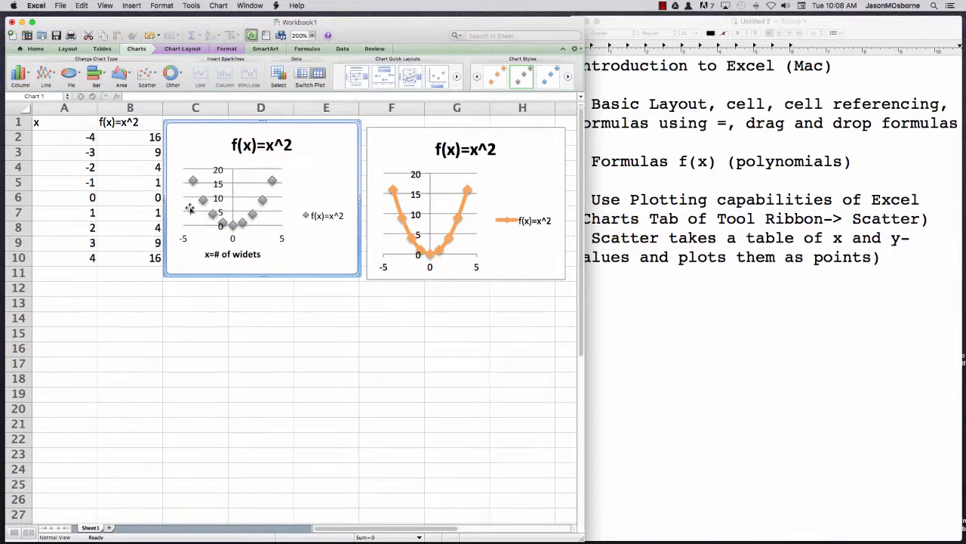
pyautogui.press('super+z')
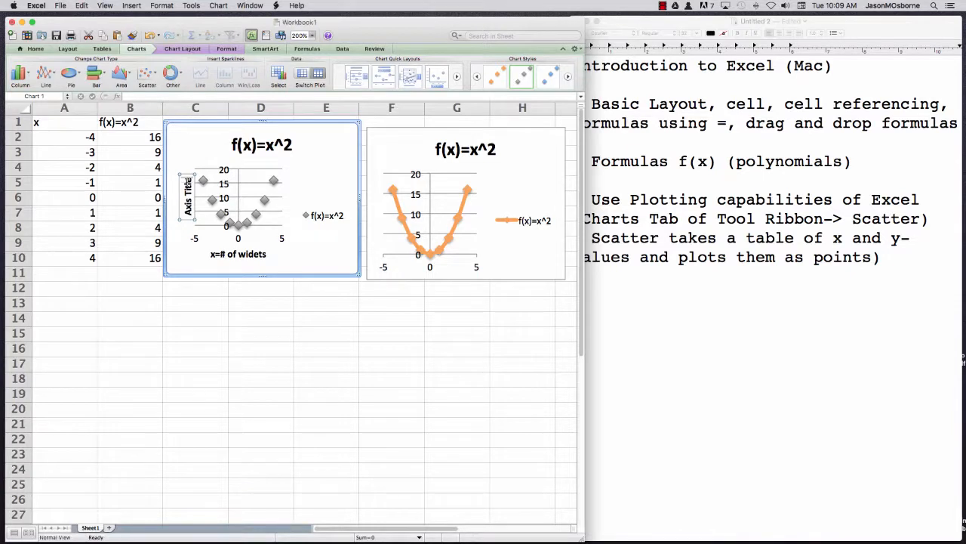
# - Change the marked scatter chart's vertical axis title to "Price per widget"
pyautogui.press('BackSpace')
pyautogui.press('BackSpace')
pyautogui.press('BackSpace')
pyautogui.press('BackSpace')
pyautogui.press('BackSpace')
pyautogui.press('BackSpace')
pyautogui.press('BackSpace')
pyautogui.press('BackSpace')
pyautogui.press('BackSpace')
pyautogui.press('BackSpace')
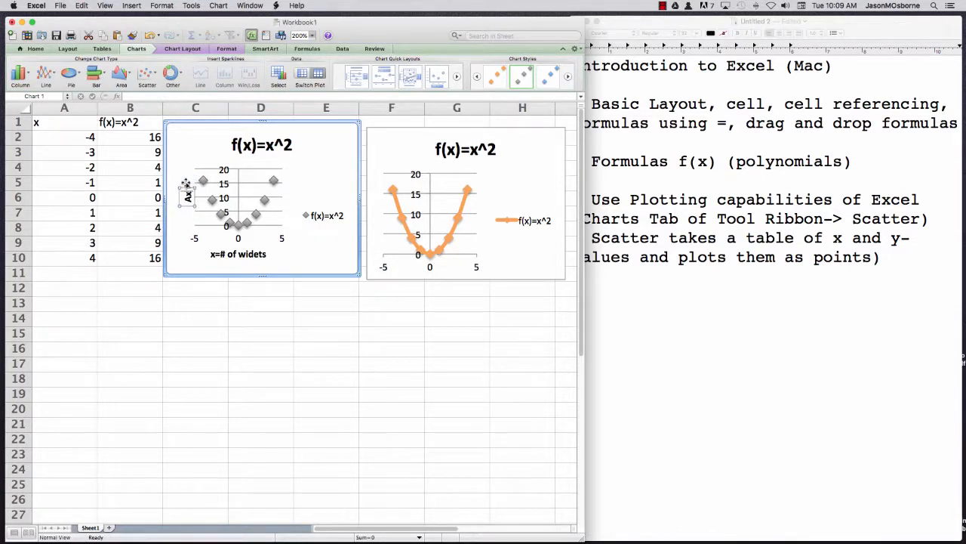
pyautogui.write('Price $ of')
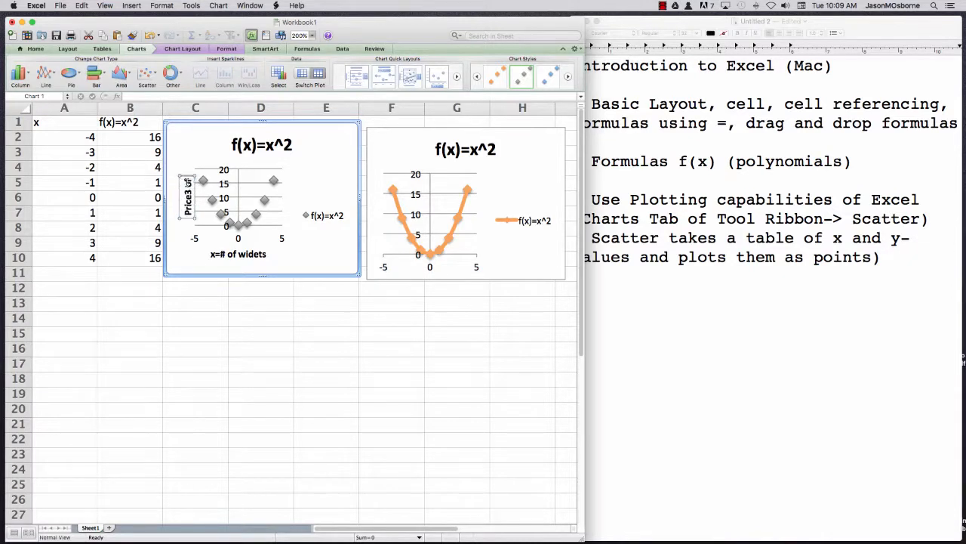
pyautogui.write('wi')
pyautogui.write('de')
pyautogui.write('et')
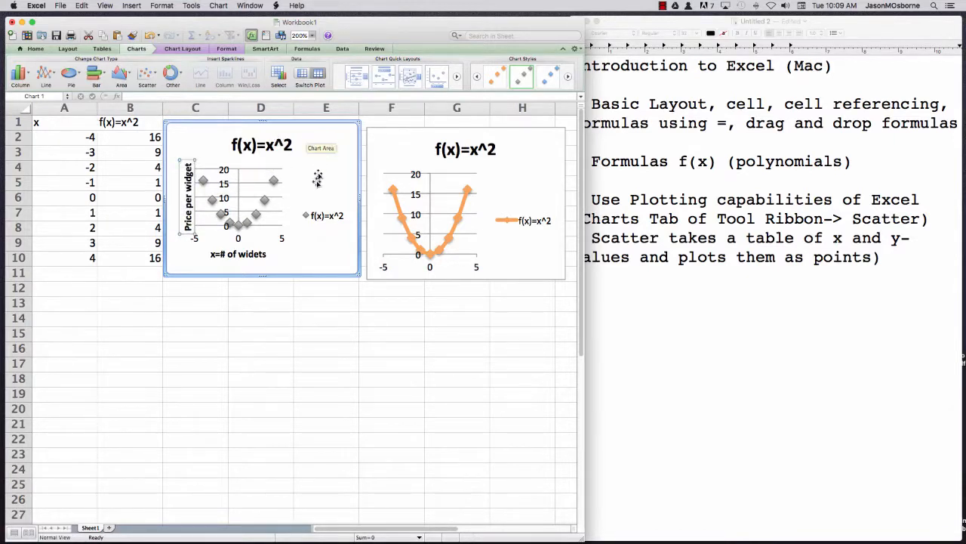
pyautogui.click(349, 257)
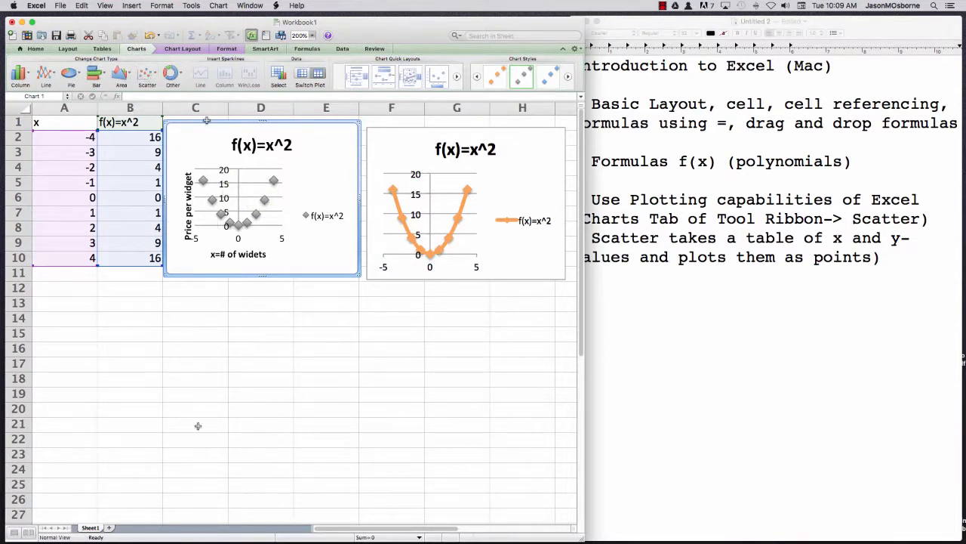
# - Move the marked scatter chart and the smooth-line chart below the table, side by side from about row 17
pyautogui.moveTo(206, 120); pyautogui.dragTo(75, 367)
pyautogui.click(418, 127)
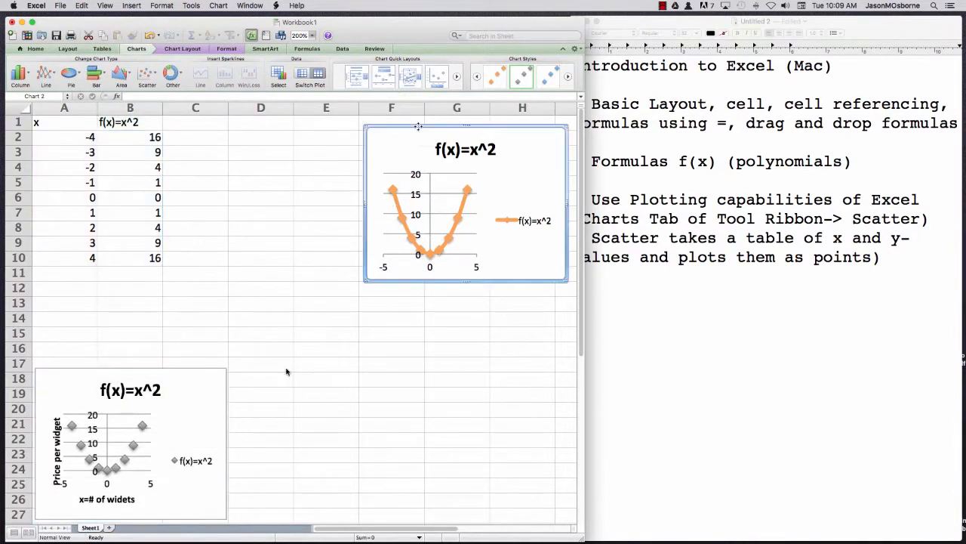
pyautogui.moveTo(419, 127); pyautogui.dragTo(286, 368)
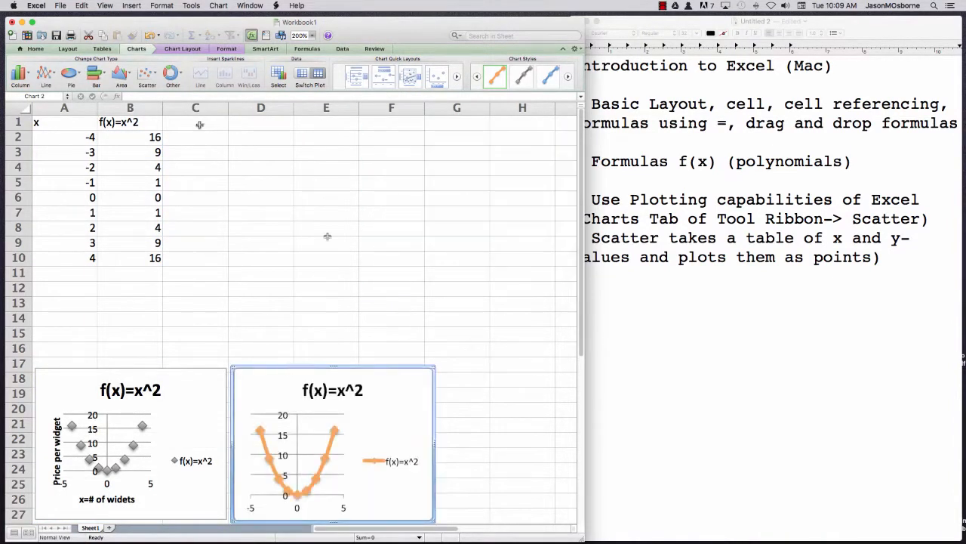
# - Change the header in B1 to "f(x)=mx+b"
pyautogui.click(146, 122)
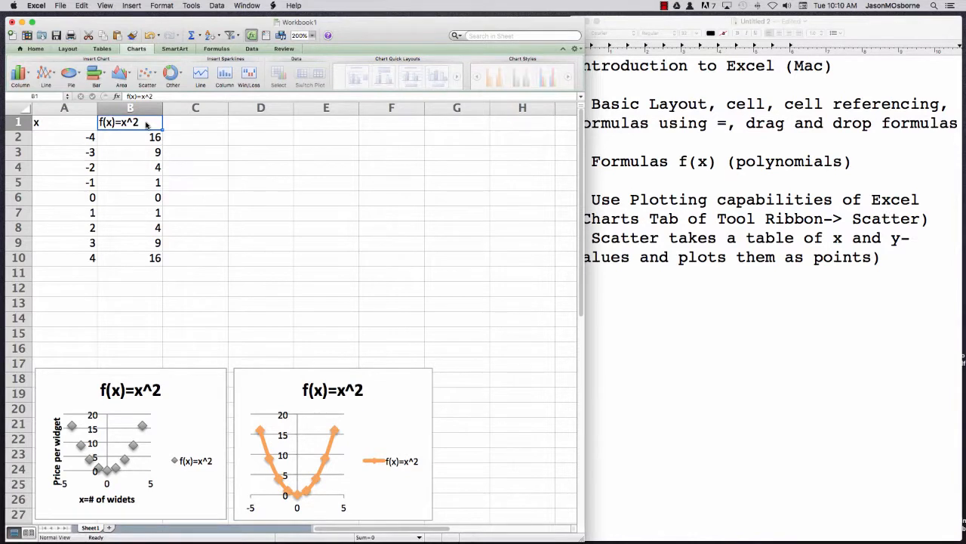
pyautogui.scroll(-1, 168, 94)
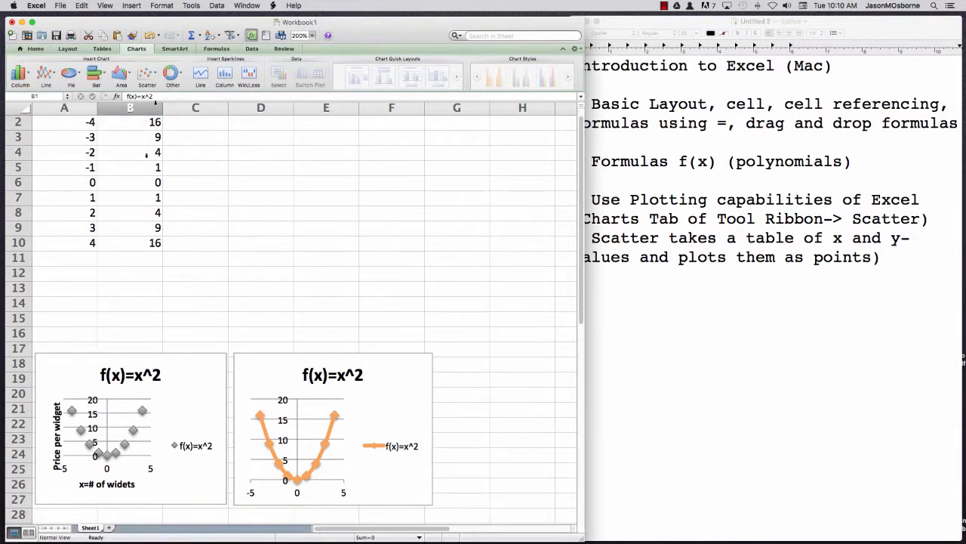
pyautogui.scroll(1, 145, 160)
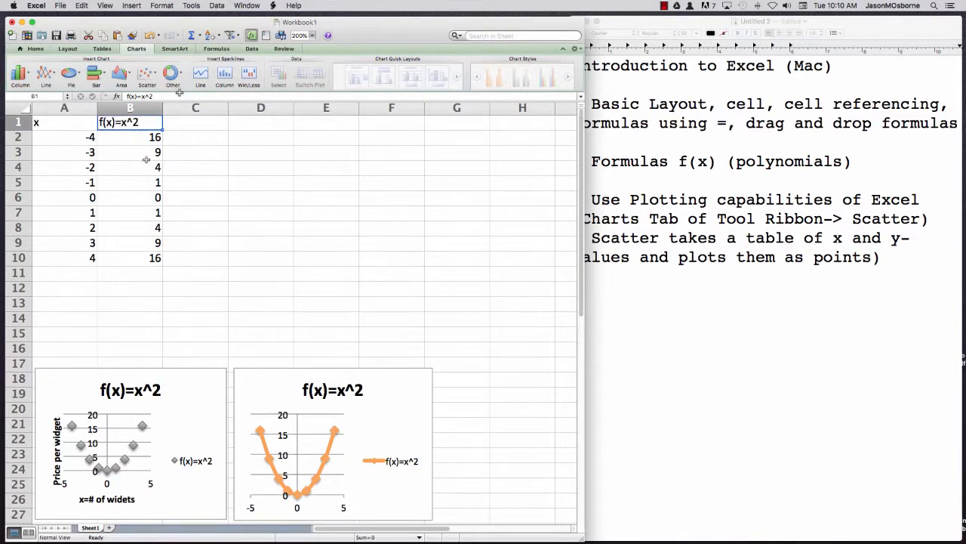
pyautogui.click(180, 96)
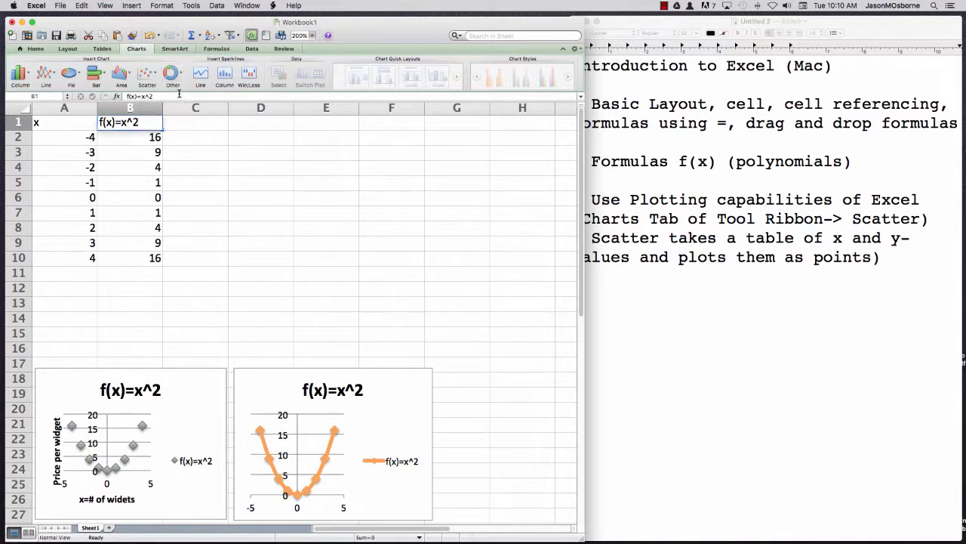
pyautogui.press('Return')
# - Strip the formula in B2 back to just the equals sign
pyautogui.click(153, 95)
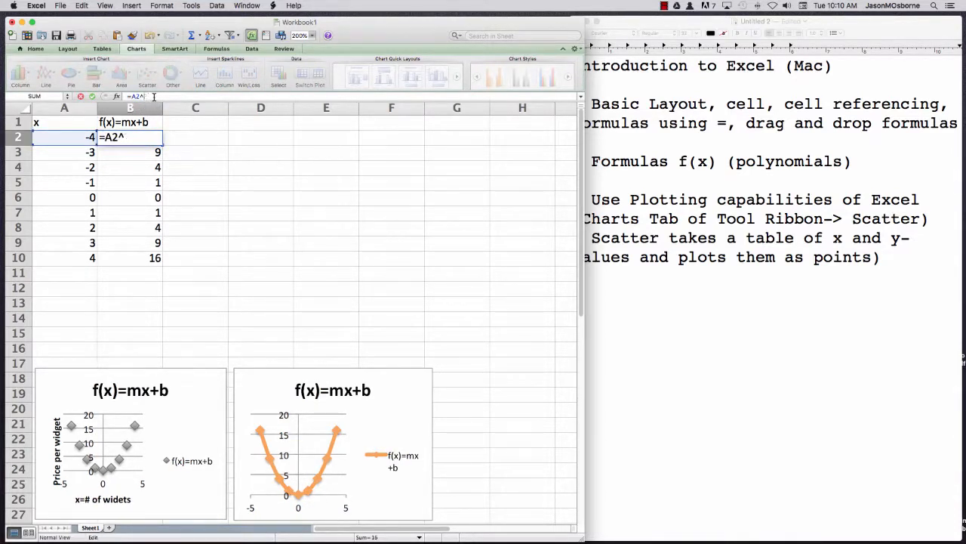
pyautogui.press('BackSpace')
pyautogui.press('BackSpace')
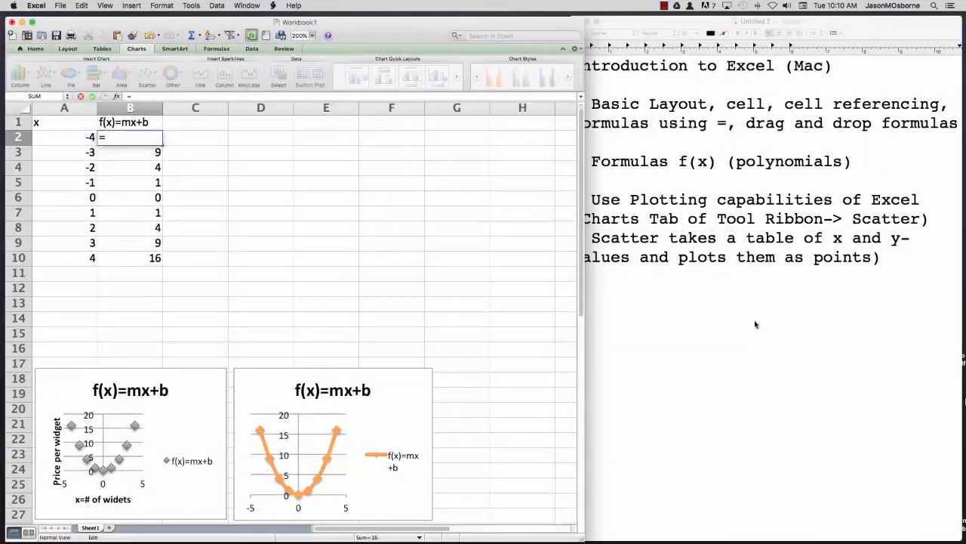
# - Narrow the Excel window so that it no longer overlaps the TextEdit notes
pyautogui.click(878, 391)
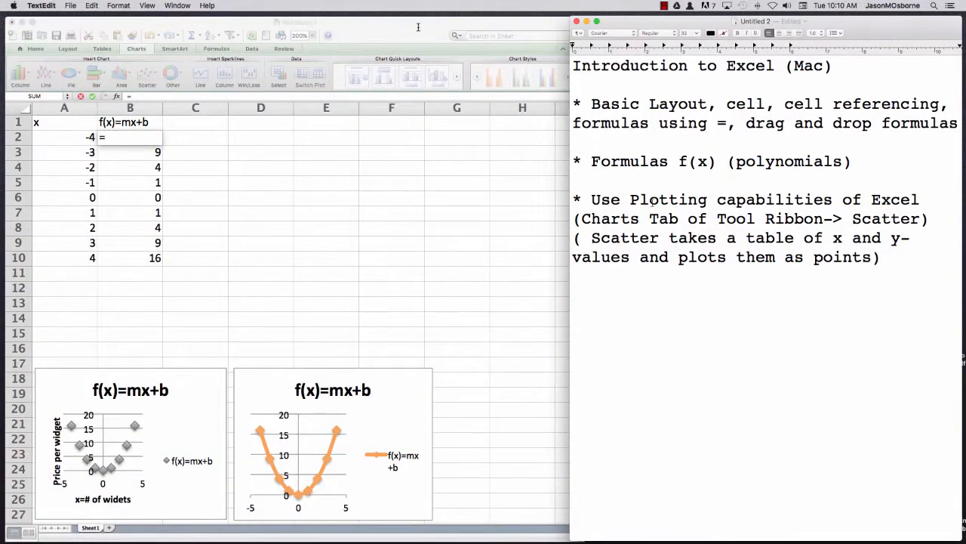
pyautogui.click(584, 537)
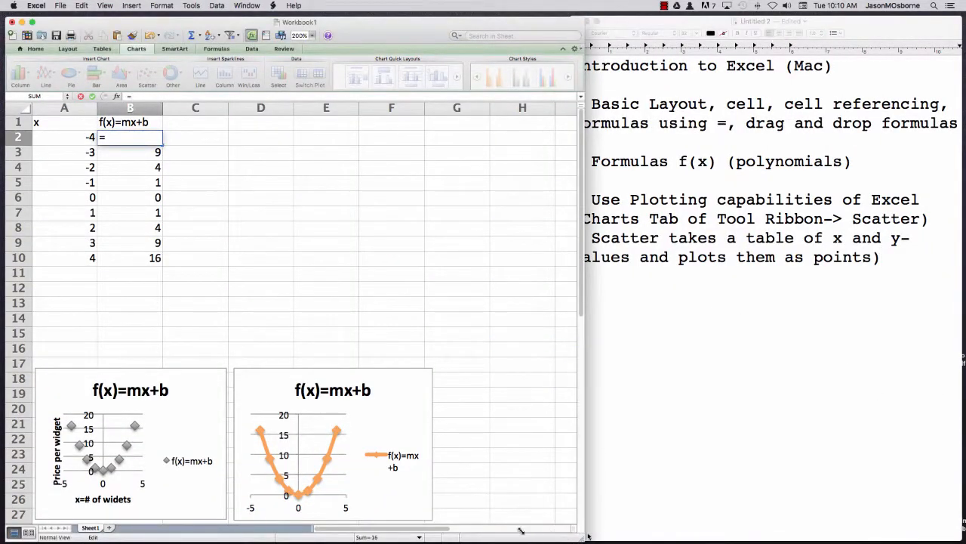
pyautogui.moveTo(580, 537); pyautogui.dragTo(548, 537)
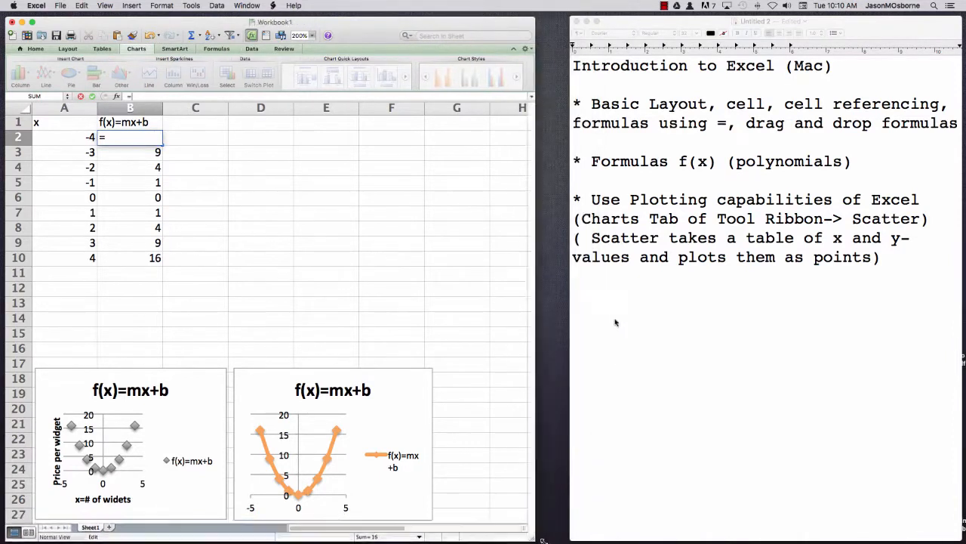
# - Add a new bullet reading "* f(x)=2x+5" at the end of the TextEdit notes
pyautogui.click(595, 282)
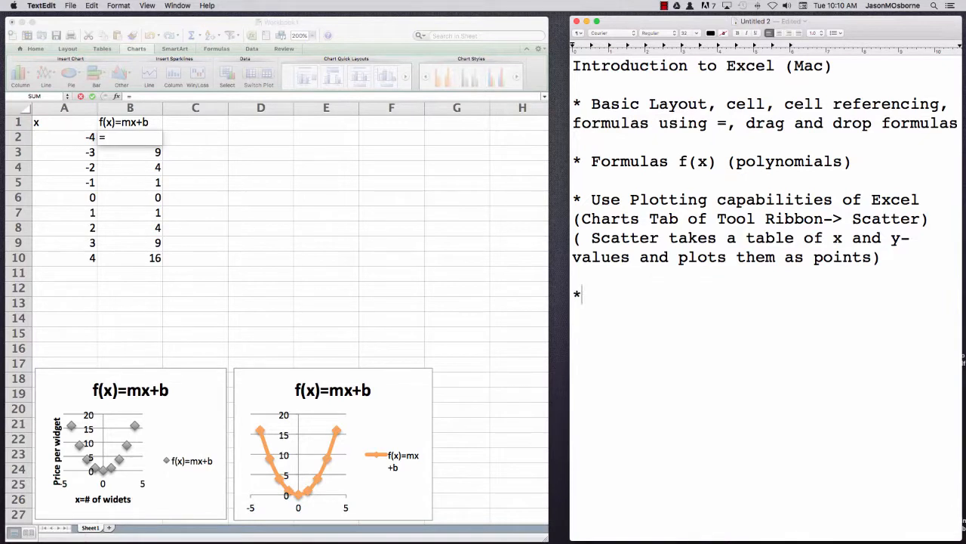
pyautogui.write('9x')
pyautogui.press('BackSpace')
pyautogui.press('BackSpace')
pyautogui.write('(x)=2x+5')
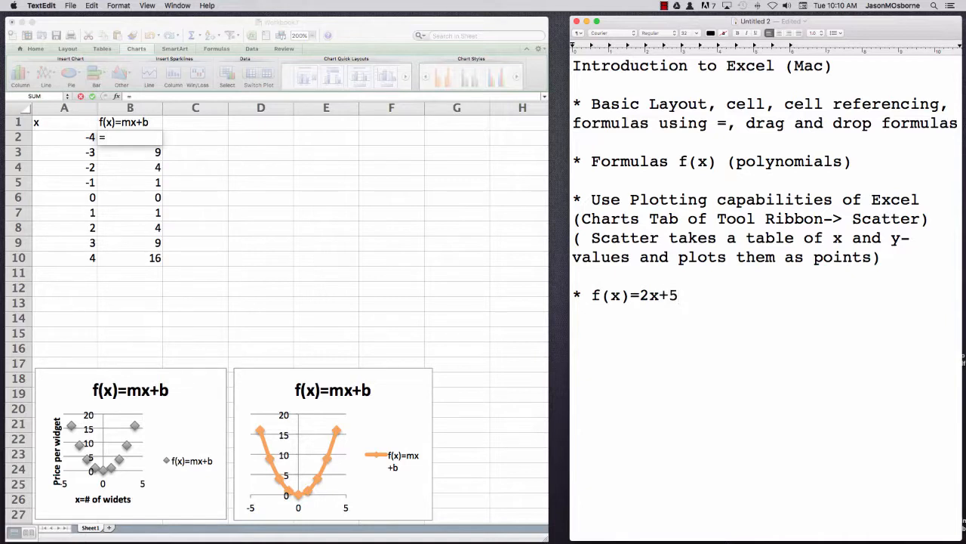
# - Back in Excel, complete the formula in B2 as =2*A2+5 and fill it down to B10
pyautogui.click(140, 139)
pyautogui.write('2*')
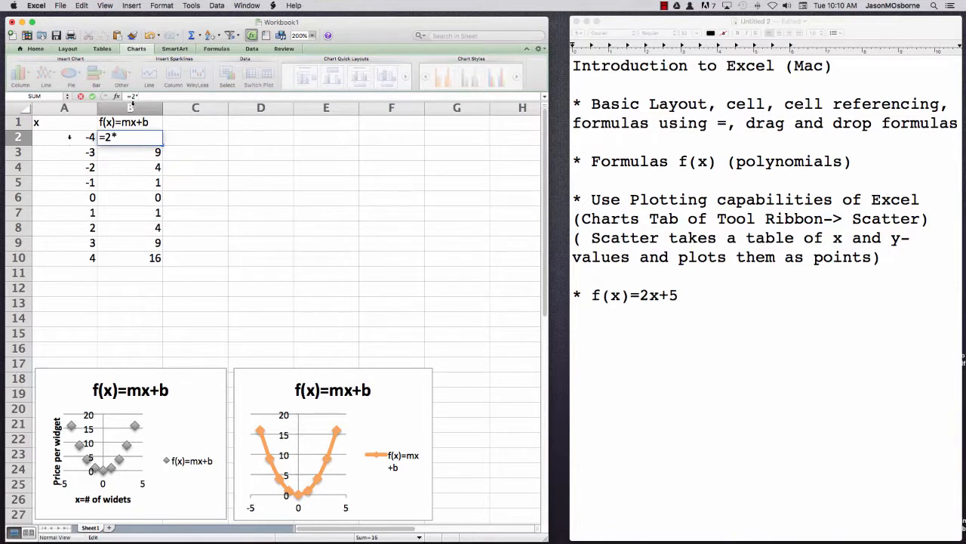
pyautogui.click(69, 136)
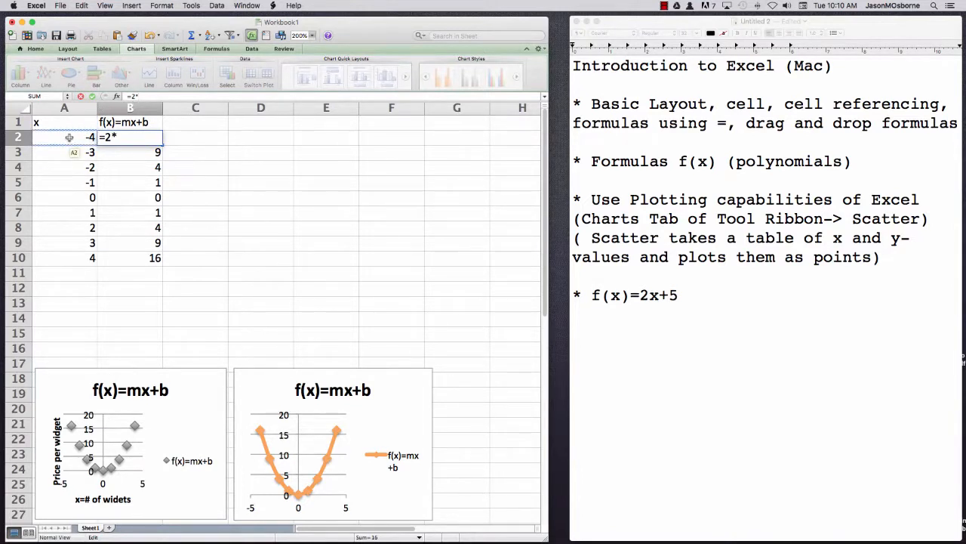
pyautogui.write('+5')
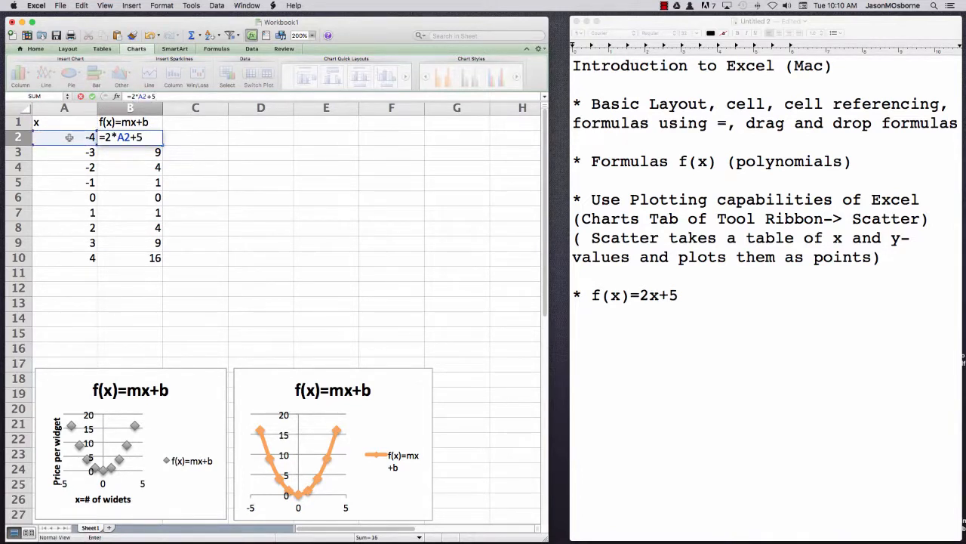
pyautogui.press('Return')
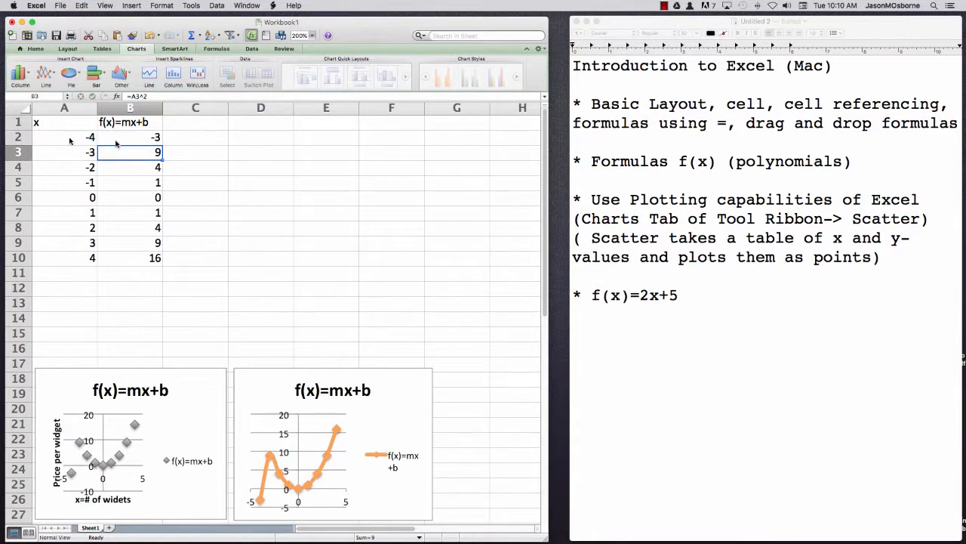
pyautogui.click(115, 141)
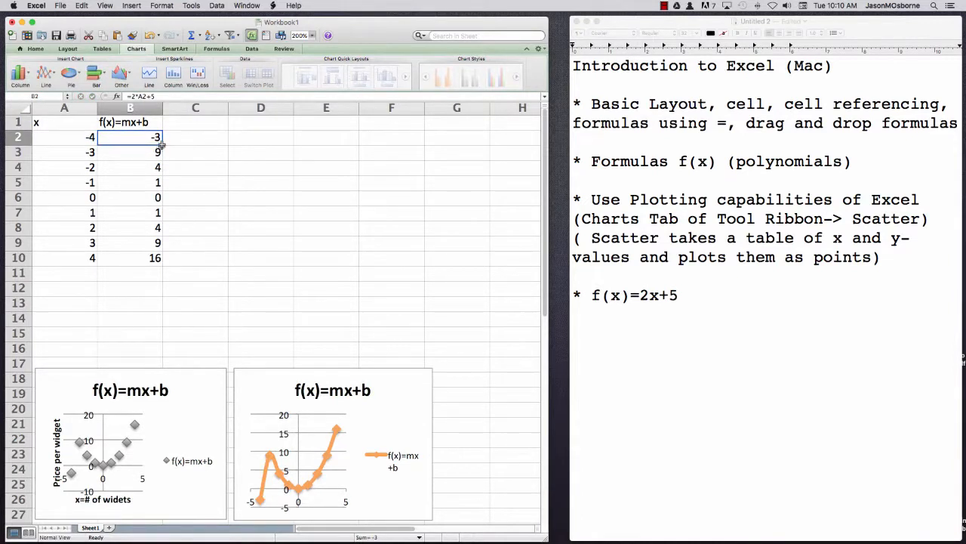
pyautogui.moveTo(161, 143); pyautogui.dragTo(146, 266)
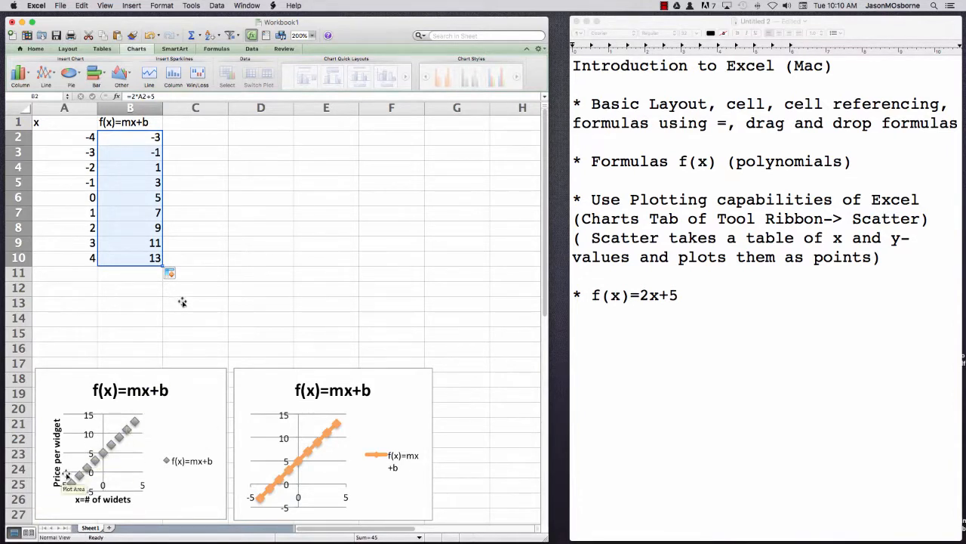
# - Enter the header "g(x)=ax+d" in C1
pyautogui.click(178, 121)
pyautogui.write('g(x)=')
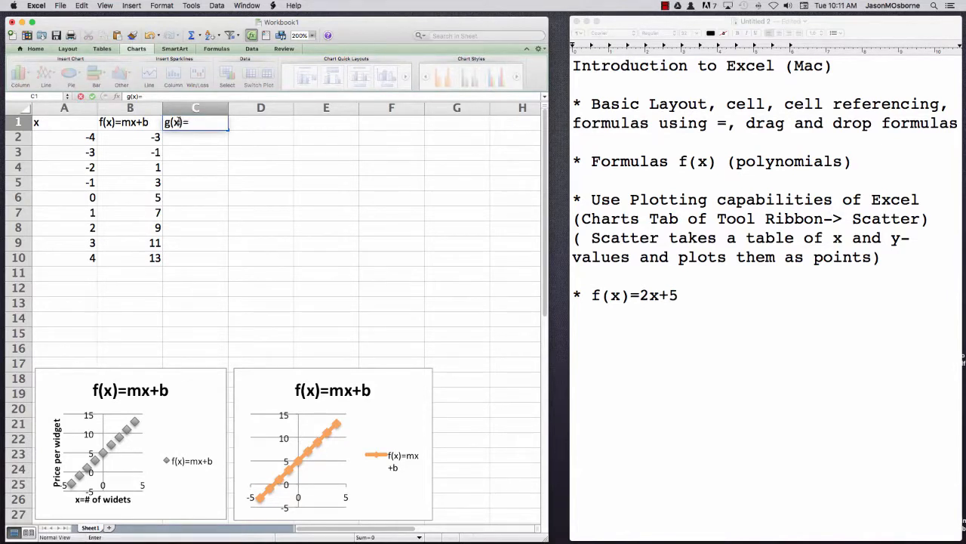
pyautogui.write('ax+d')
# - In the TextEdit notes, append ", g(x)=-3x+7" to the f(x)=2x+5 bullet
pyautogui.click(716, 294)
pyautogui.write(', ')
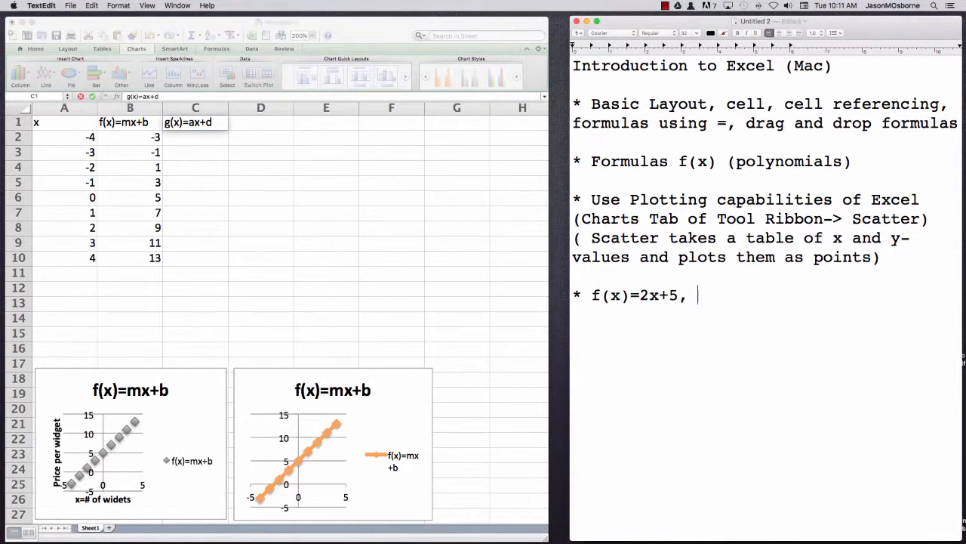
pyautogui.write('g(x)=-3x+7')
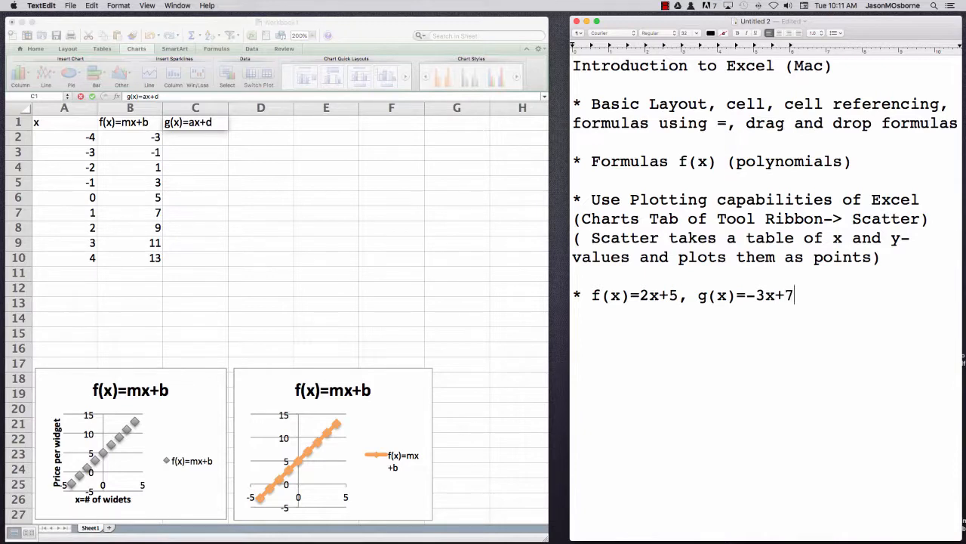
# - Back in Excel, enter the formula =-3*A2+7 in C2 and fill it down to C10
pyautogui.click(200, 142)
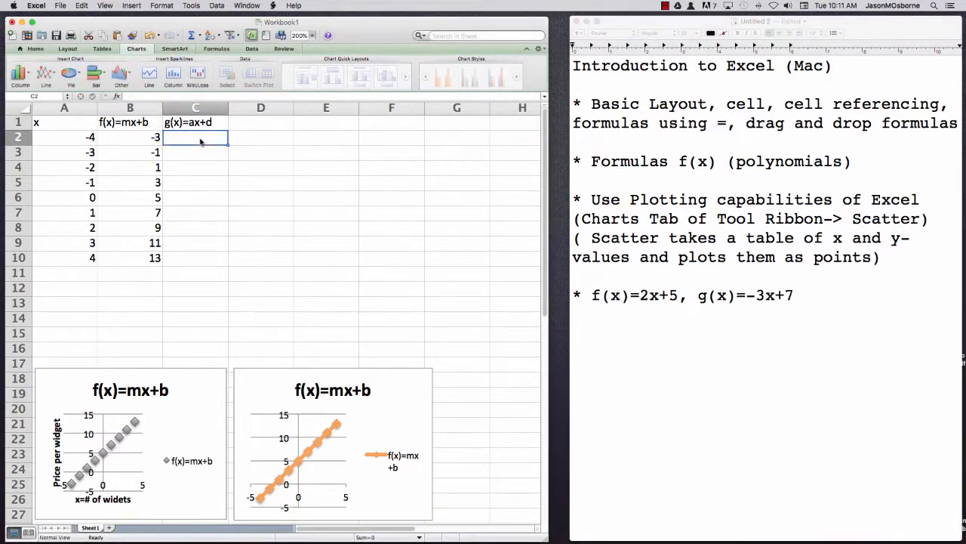
pyautogui.write('=')
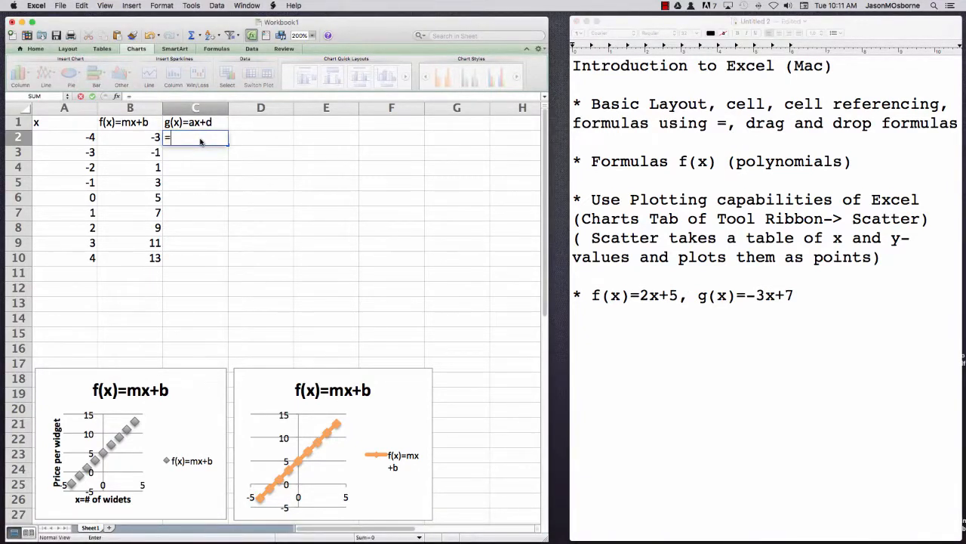
pyautogui.write('-3*')
pyautogui.click(66, 141)
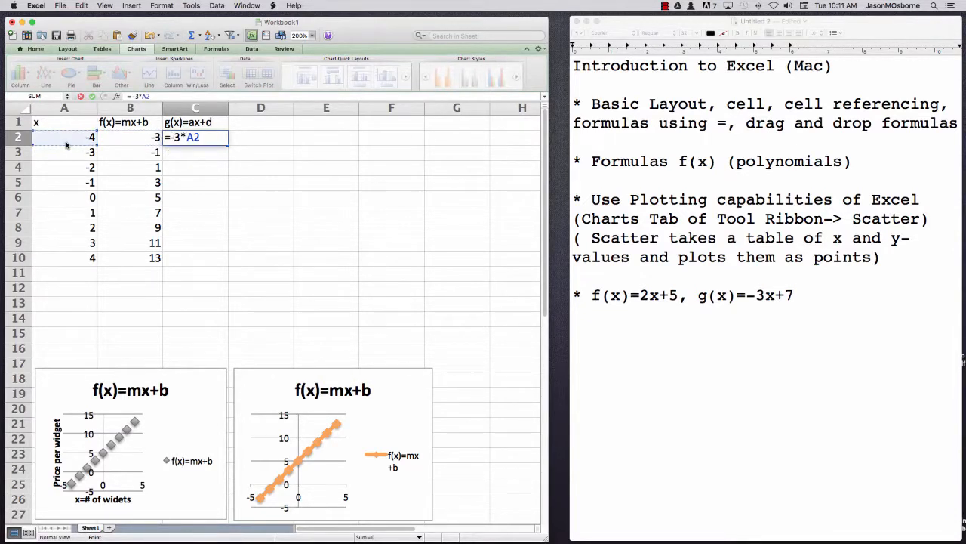
pyautogui.write('+7')
pyautogui.press('Return')
pyautogui.click(220, 141)
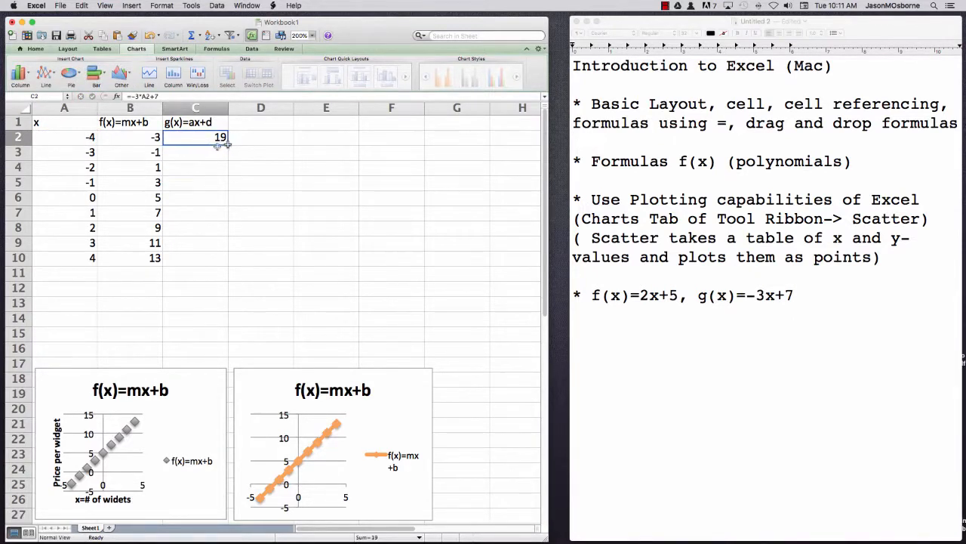
pyautogui.moveTo(227, 264); pyautogui.dragTo(249, 256)
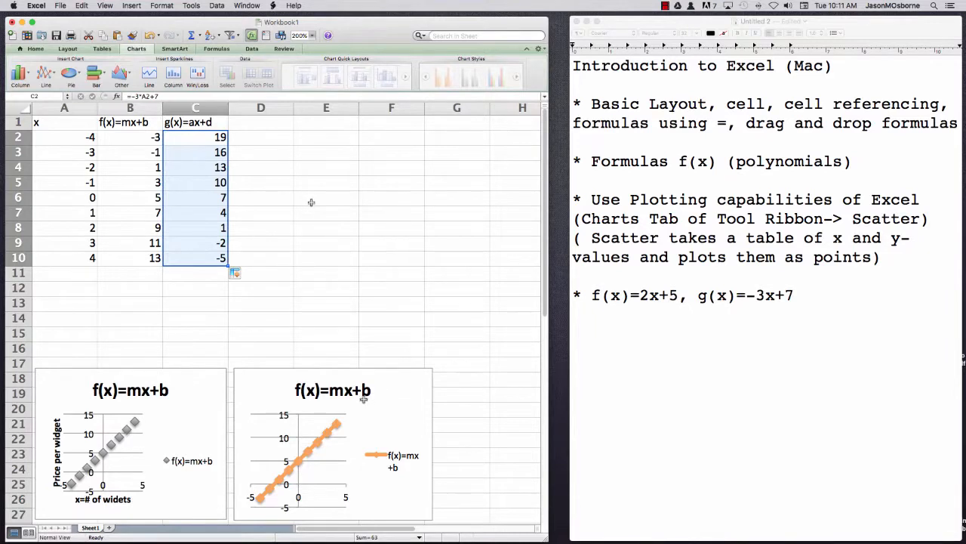
# - Delete the orange smooth-line chart from the sheet
pyautogui.click(311, 202)
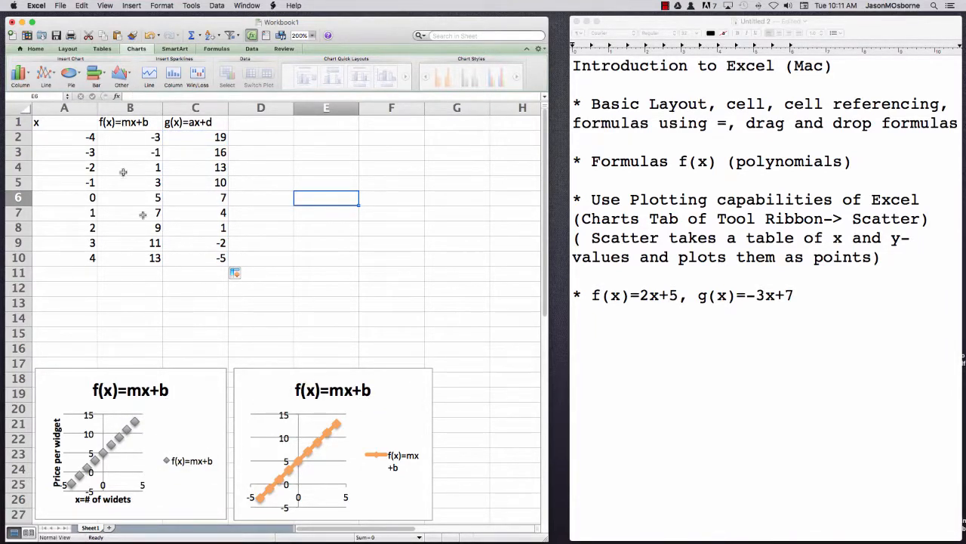
pyautogui.click(271, 401)
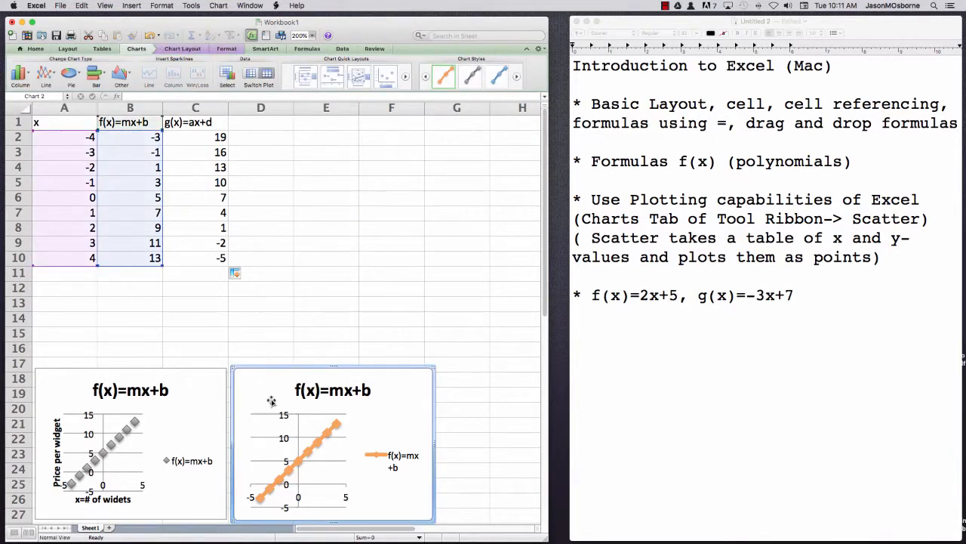
pyautogui.press('Delete')
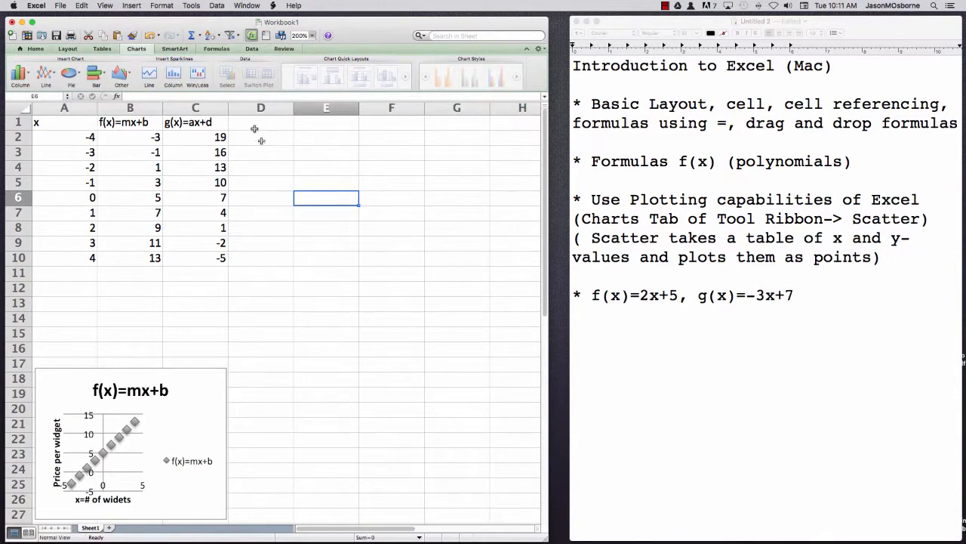
pyautogui.click(259, 127)
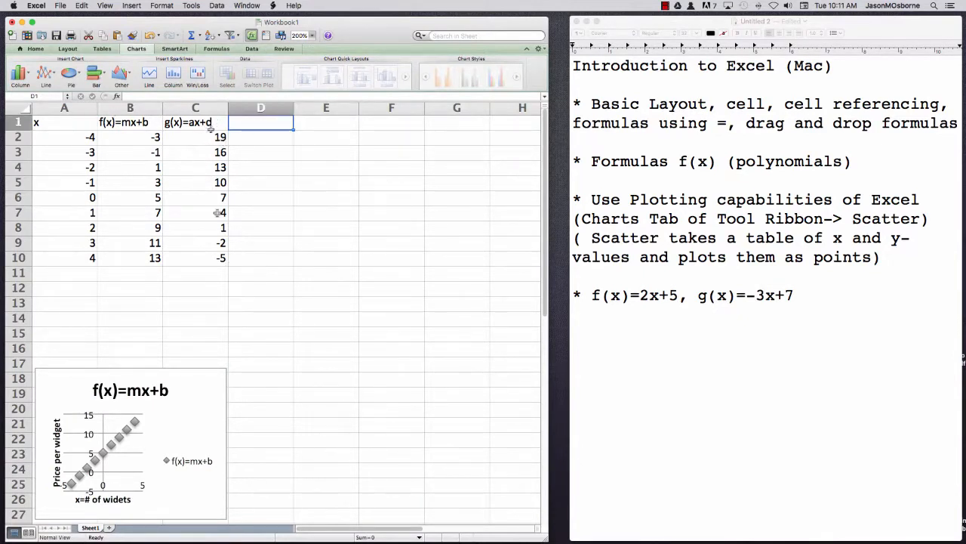
pyautogui.click(302, 257)
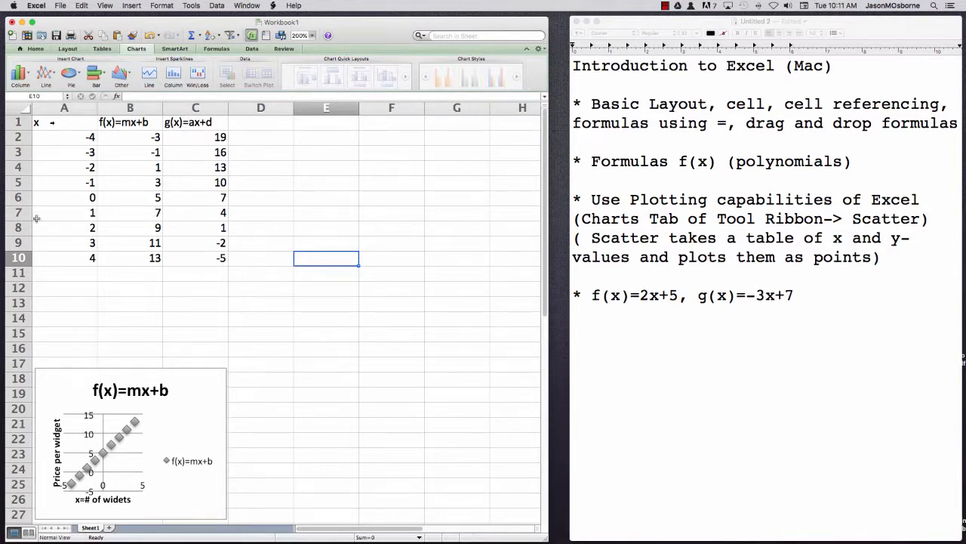
# - Plot A1:A10 against C1:C10 as a marked scatter chart, shrunk and placed beside the f(x)=mx+b chart below the table
pyautogui.moveTo(53, 122); pyautogui.dragTo(56, 260)
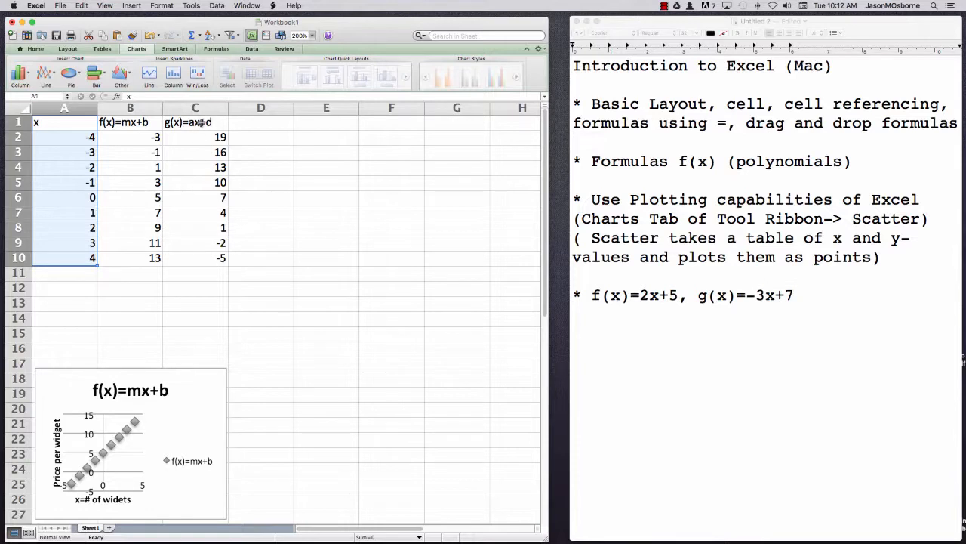
pyautogui.moveTo(204, 133); pyautogui.dragTo(188, 263)
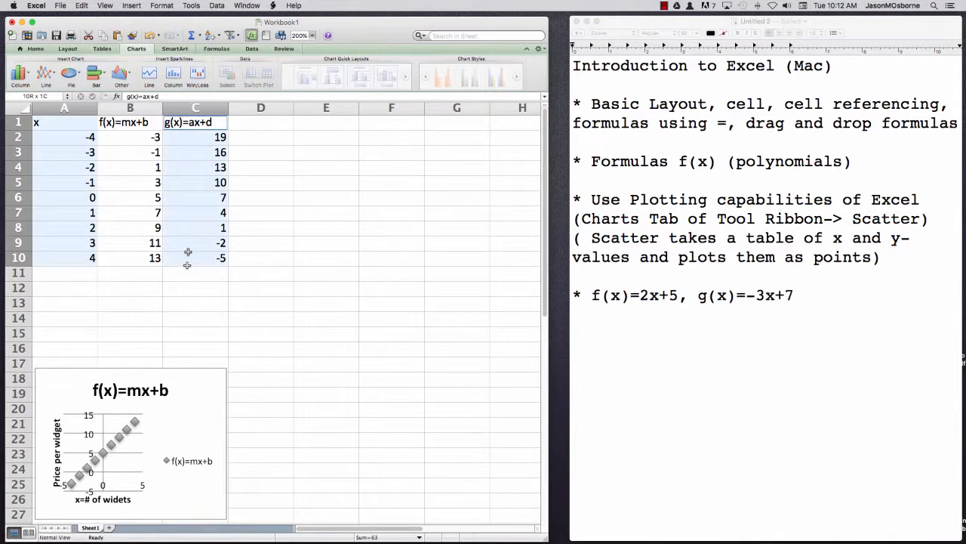
pyautogui.moveTo(188, 251); pyautogui.dragTo(188, 254)
pyautogui.click(138, 50)
pyautogui.click(138, 50)
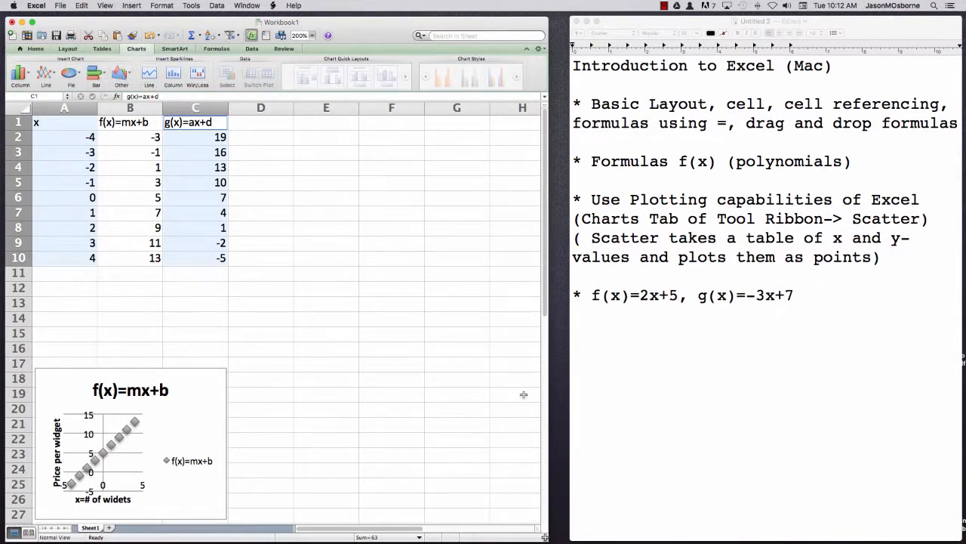
pyautogui.click(121, 73)
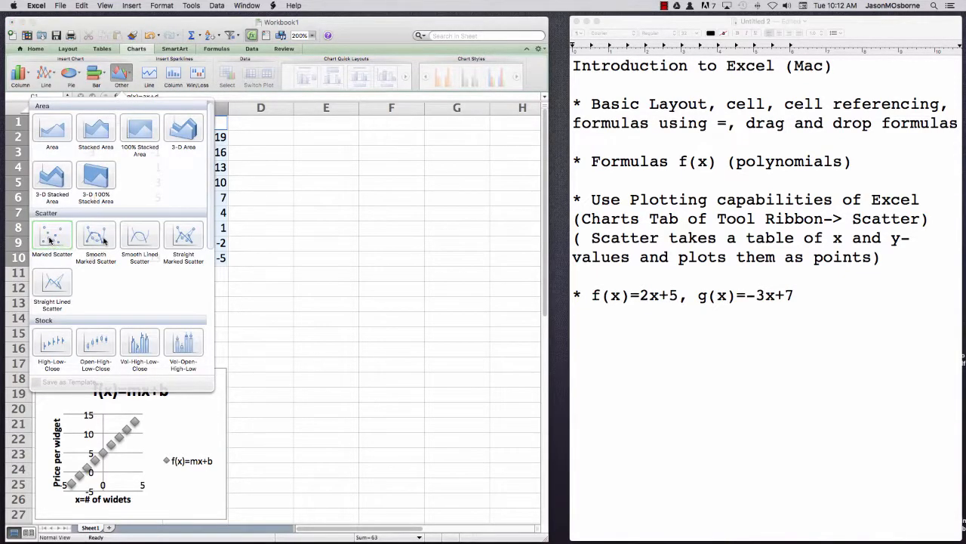
pyautogui.click(51, 240)
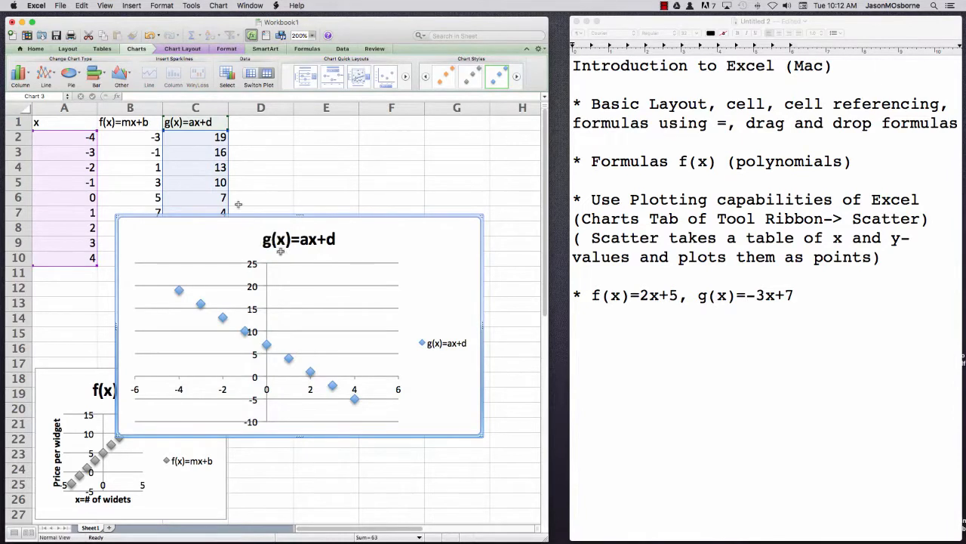
pyautogui.moveTo(156, 250); pyautogui.dragTo(197, 284)
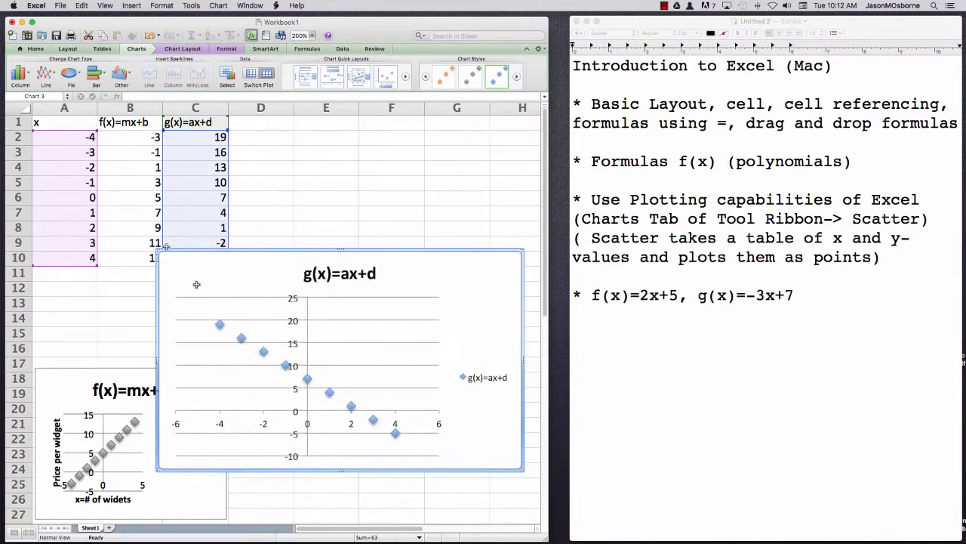
pyautogui.moveTo(160, 251); pyautogui.dragTo(265, 369)
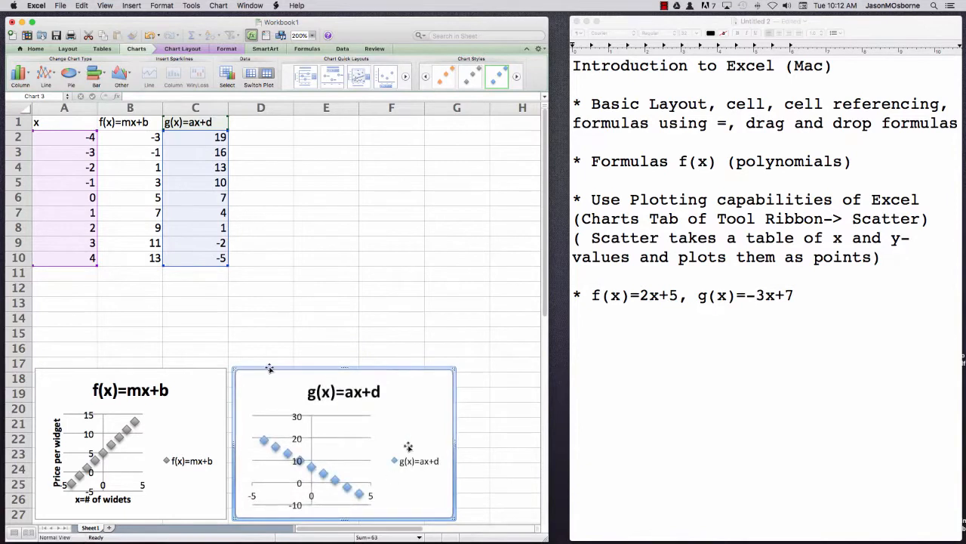
# - Apply the quick layout with axis titles to the g(x)=ax+d chart and title its horizontal axis "x=# of widgets"
pyautogui.click(304, 75)
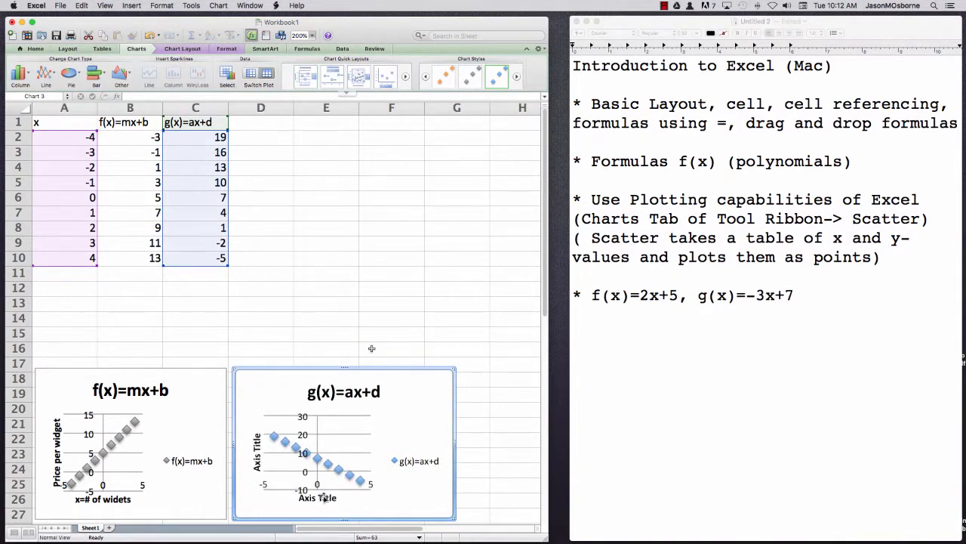
pyautogui.click(324, 498)
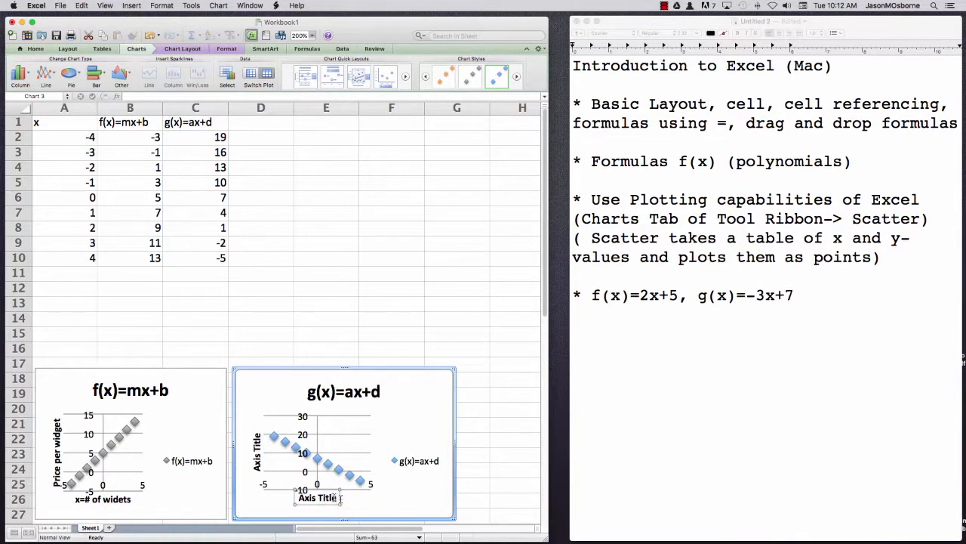
pyautogui.click(340, 498)
pyautogui.press('BackSpace')
pyautogui.press('BackSpace')
pyautogui.press('BackSpace')
pyautogui.press('BackSpace')
pyautogui.press('BackSpace')
pyautogui.press('BackSpace')
pyautogui.press('BackSpace')
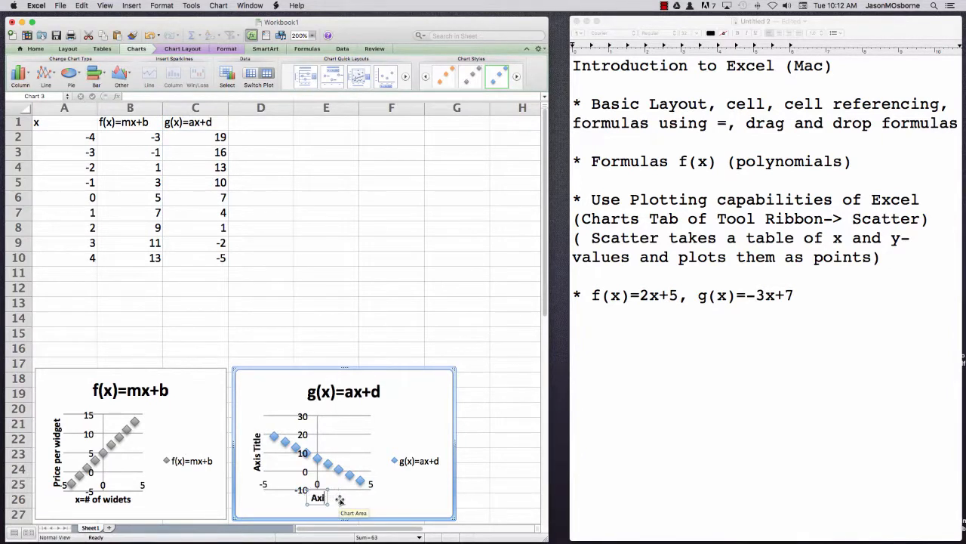
pyautogui.press('BackSpace')
pyautogui.press('BackSpace')
pyautogui.press('BackSpace')
pyautogui.write('x=# of widgets')
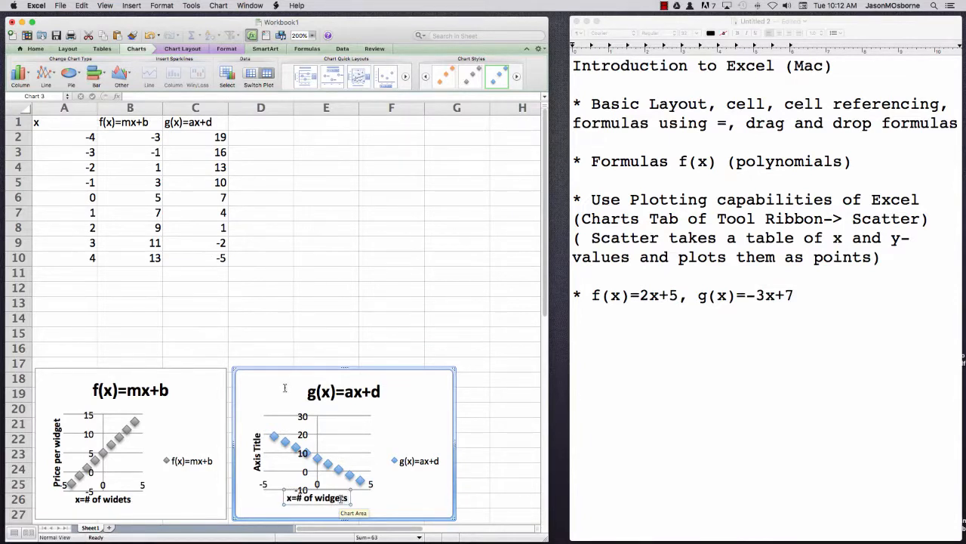
# - Apply the orange chart style to the g(x)=ax+d chart and deselect the chart
pyautogui.click(284, 377)
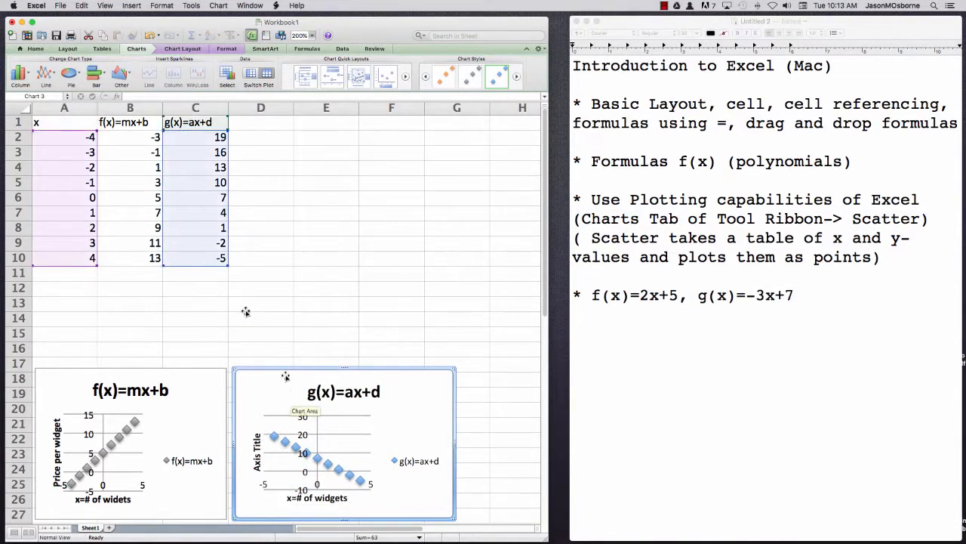
pyautogui.click(442, 86)
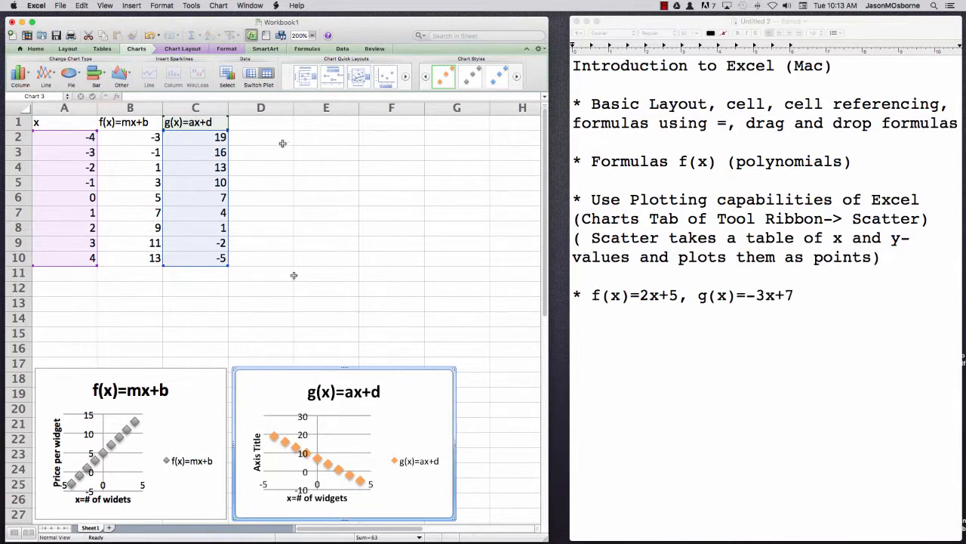
pyautogui.click(338, 225)
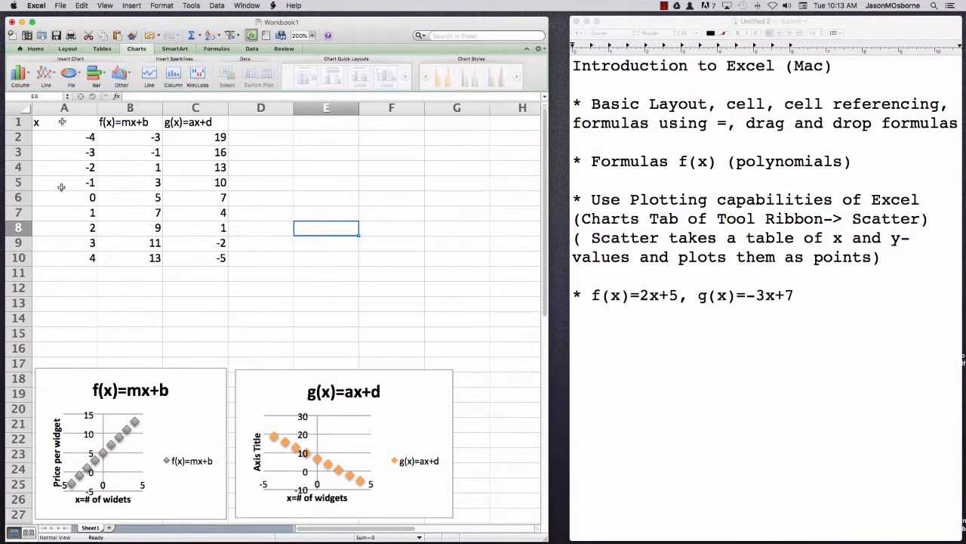
# - Plot both functions together by inserting a marked scatter chart from the x, f(x) and g(x) columns, A1:C10
pyautogui.moveTo(62, 121); pyautogui.dragTo(61, 259)
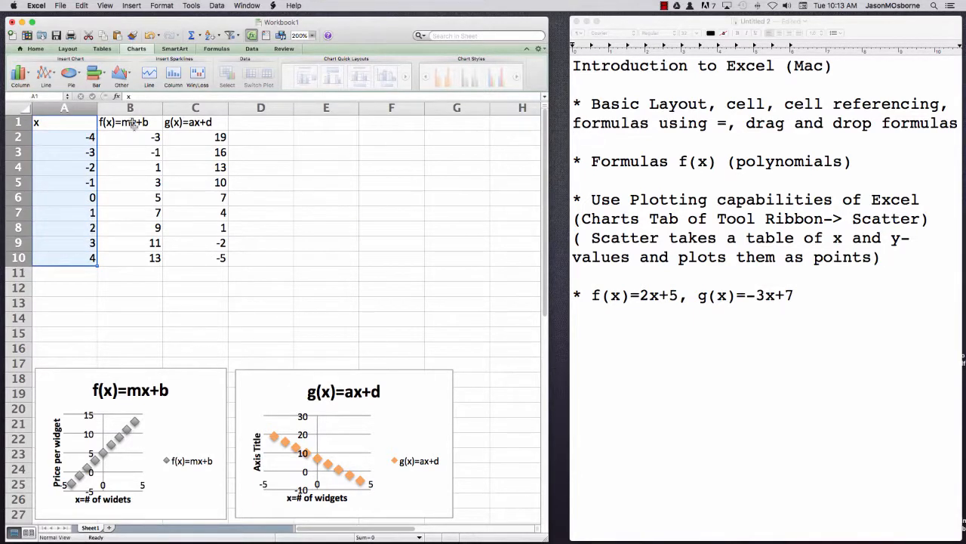
pyautogui.moveTo(128, 122); pyautogui.dragTo(111, 259)
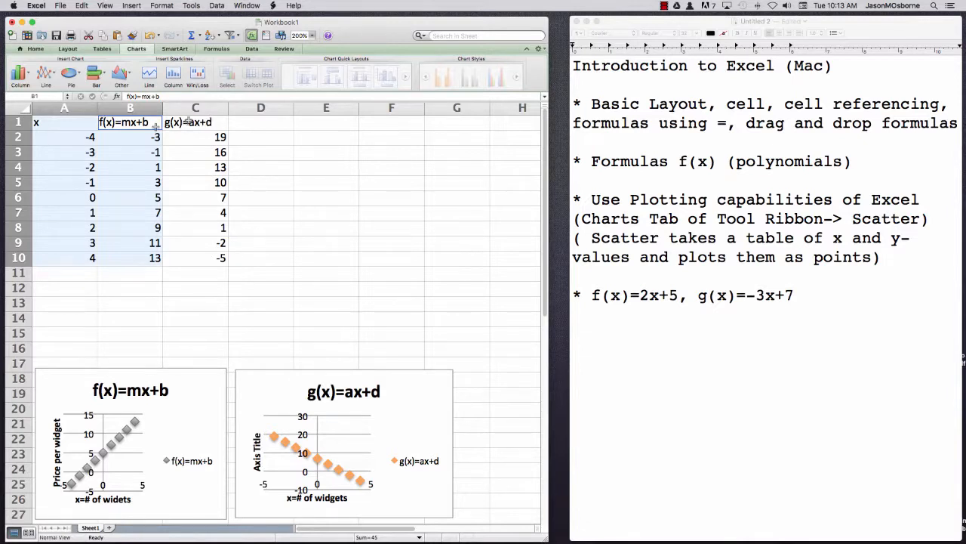
pyautogui.moveTo(188, 121); pyautogui.dragTo(184, 262)
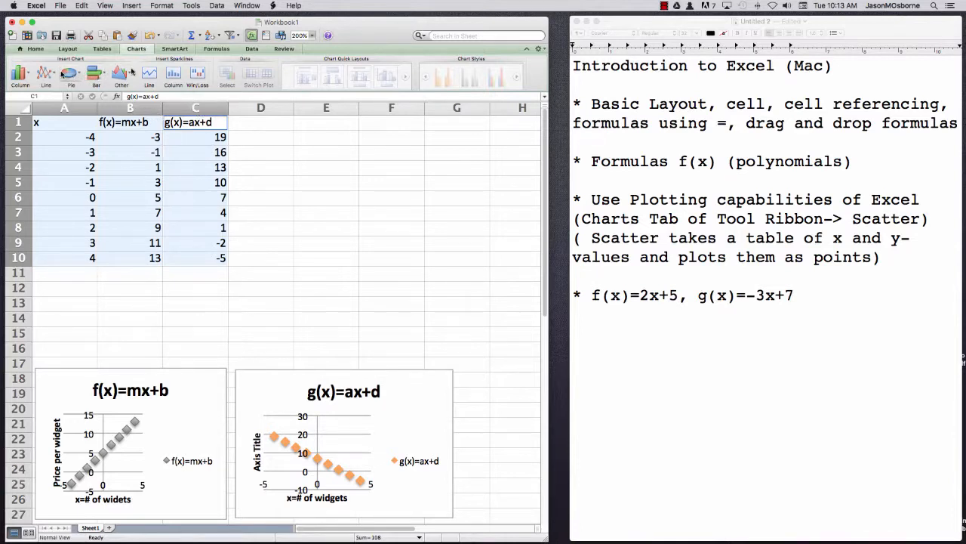
pyautogui.click(125, 79)
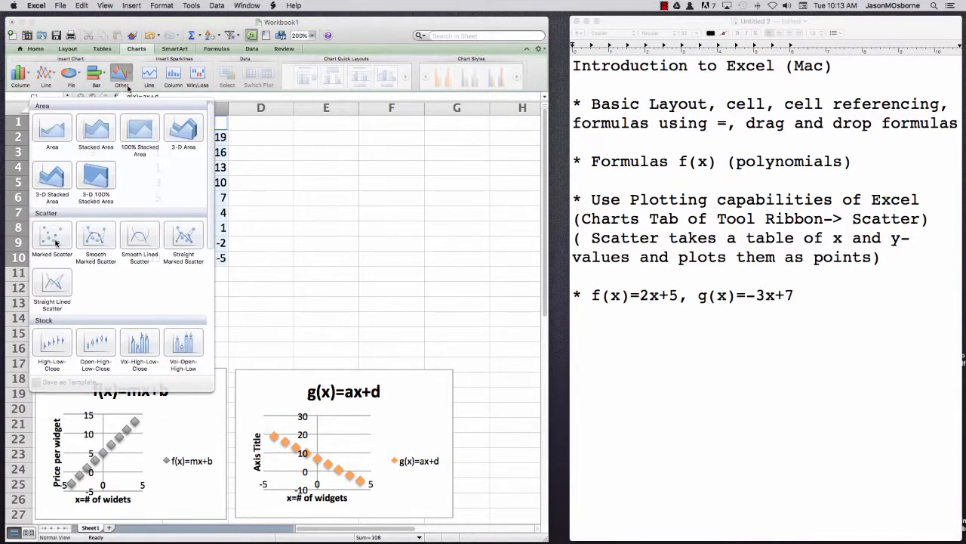
pyautogui.click(54, 240)
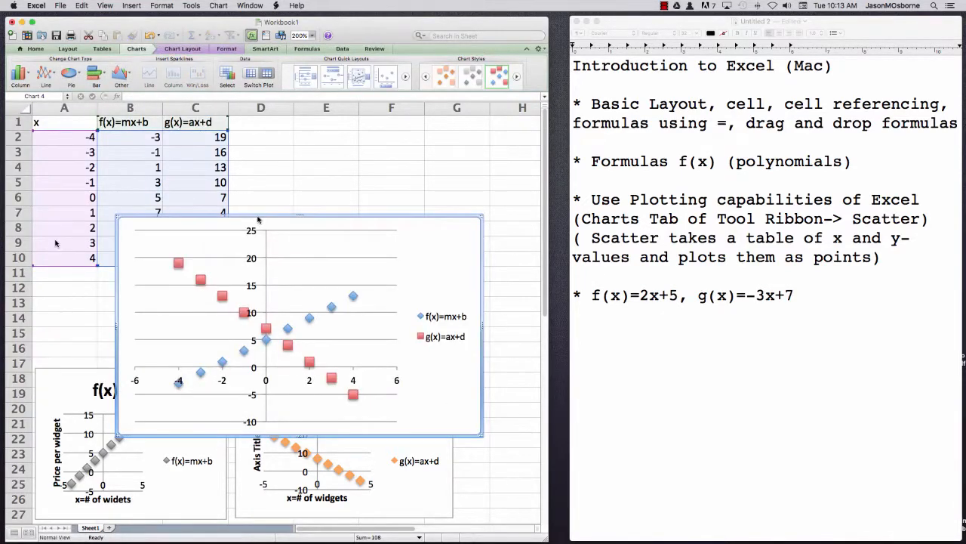
# - Move the combined chart above the two small charts and shrink it to fit beside the table, undoing the accidental data range shift
pyautogui.moveTo(257, 217); pyautogui.dragTo(289, 131)
pyautogui.moveTo(150, 132); pyautogui.dragTo(219, 161)
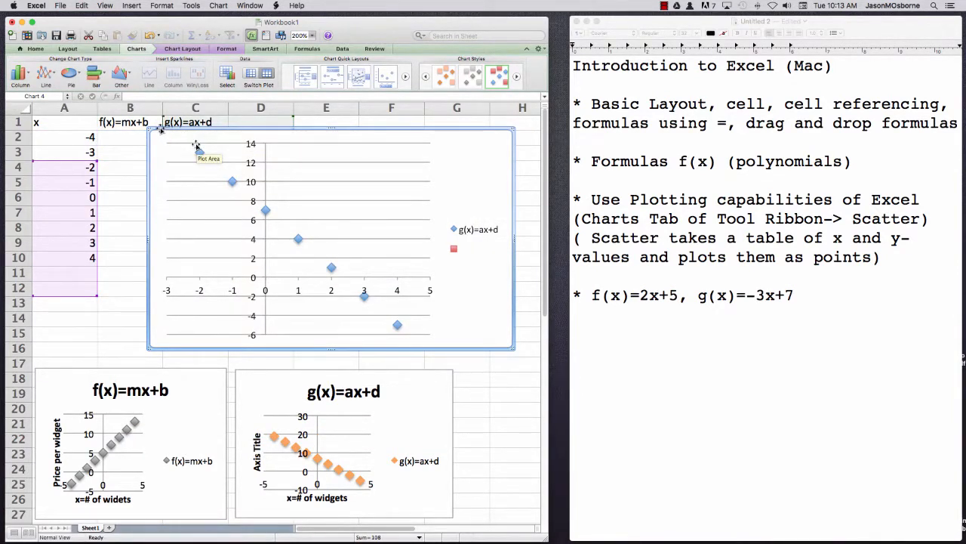
pyautogui.press('super+z')
pyautogui.moveTo(149, 130); pyautogui.dragTo(267, 126)
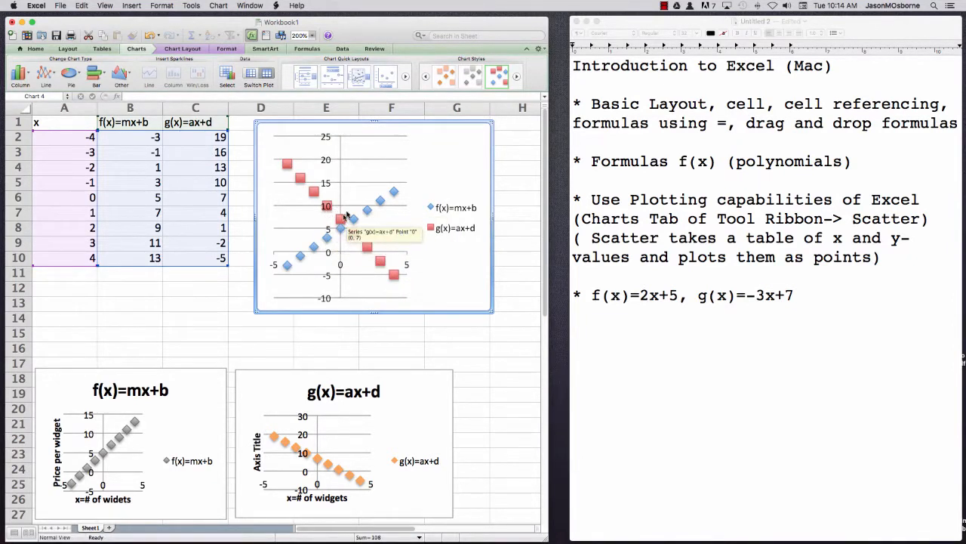
# - Switch to the TextEdit notes and place the cursor at the end of the f(x)=2x+5, g(x)=-3x+7 bullet
pyautogui.click(811, 293)
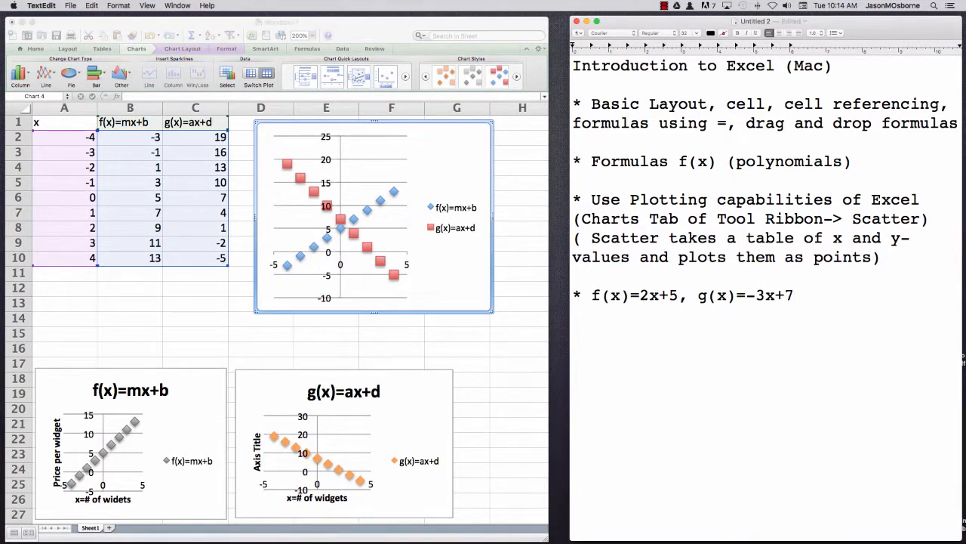